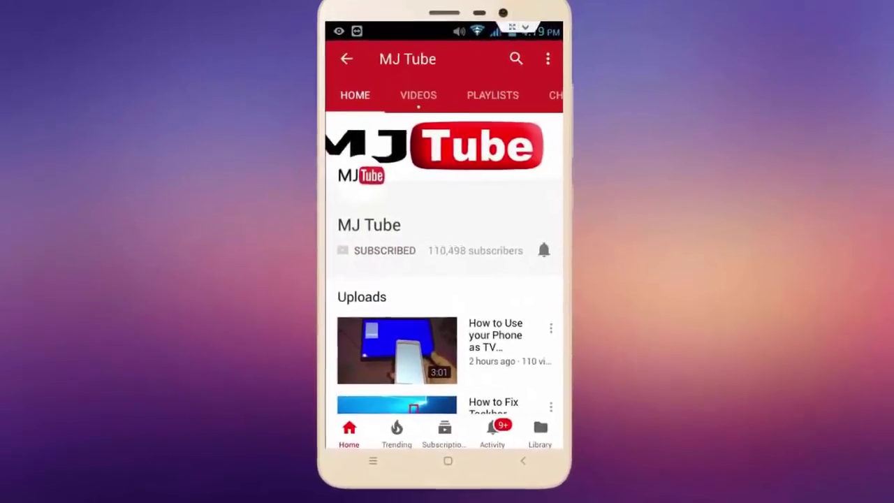
{"action": "left_click", "coordinate": [544, 250]}
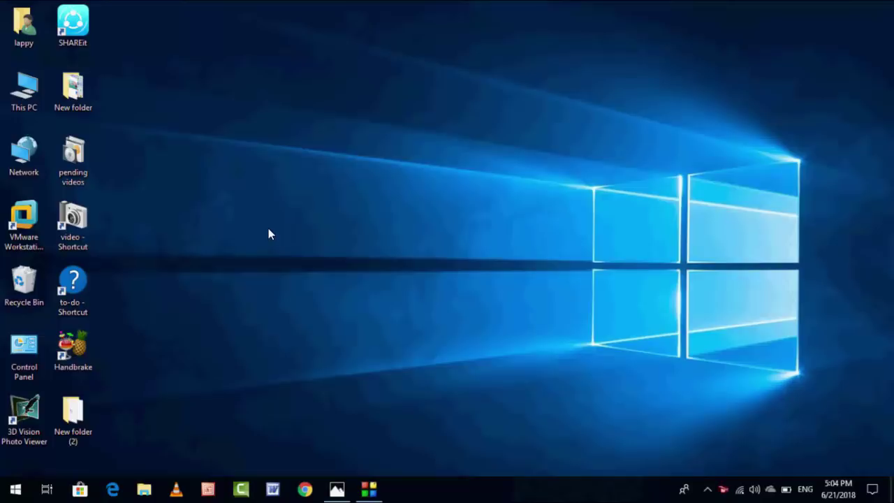
{"action": "right_click", "coordinate": [270, 233]}
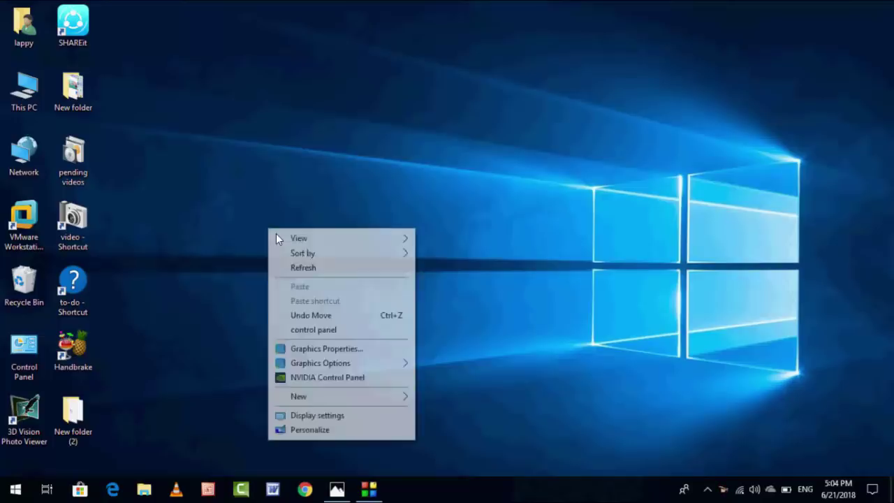
{"action": "left_click", "coordinate": [296, 269]}
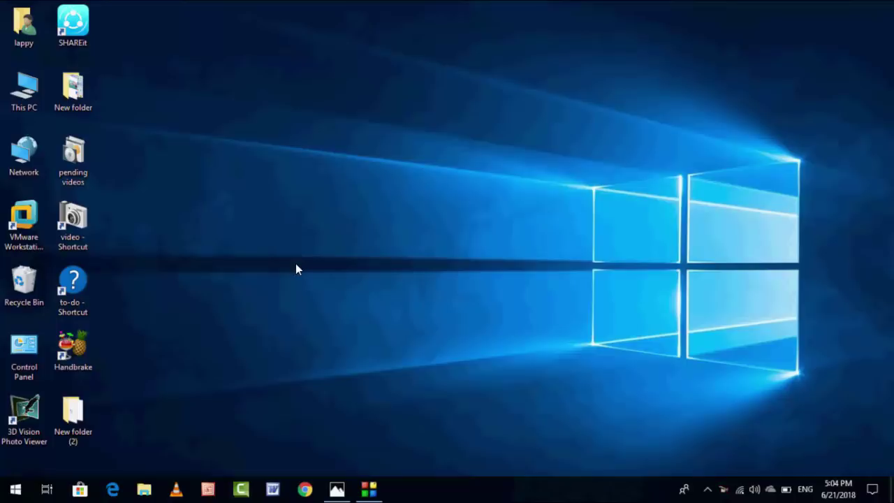
{"action": "right_click", "coordinate": [302, 205]}
{"action": "left_click", "coordinate": [328, 244]}
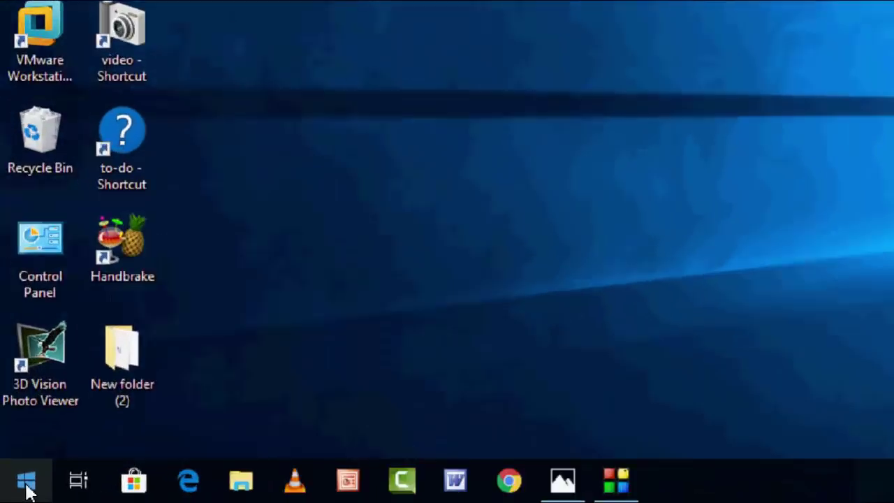
Step: Open the Troubleshoot page of the Update & Security settings
{"action": "left_click", "coordinate": [16, 489]}
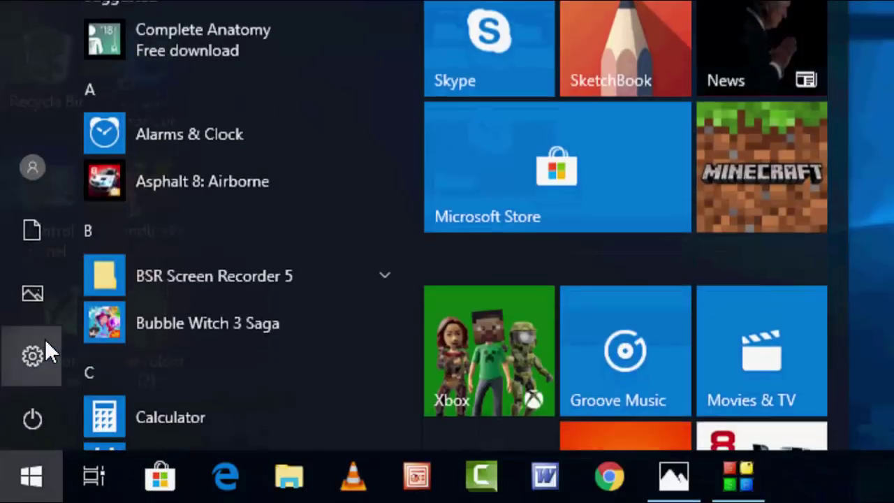
{"action": "left_click", "coordinate": [42, 353]}
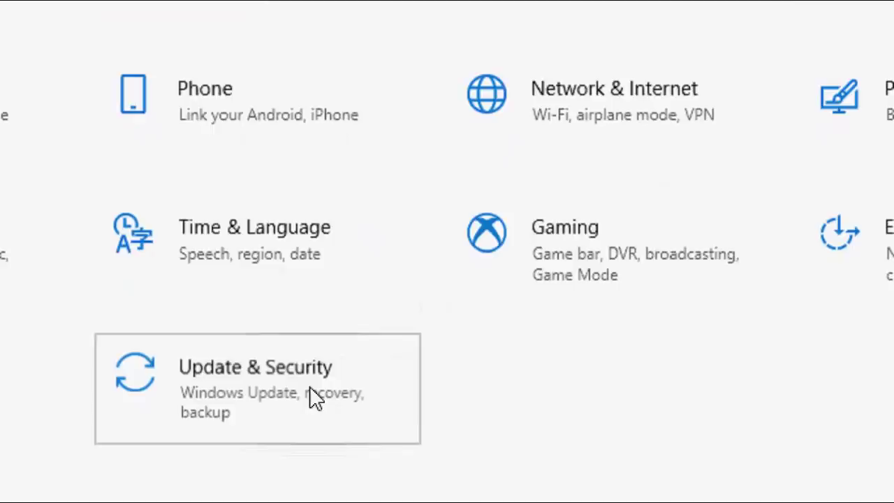
{"action": "left_click", "coordinate": [314, 290]}
{"action": "left_click", "coordinate": [132, 252]}
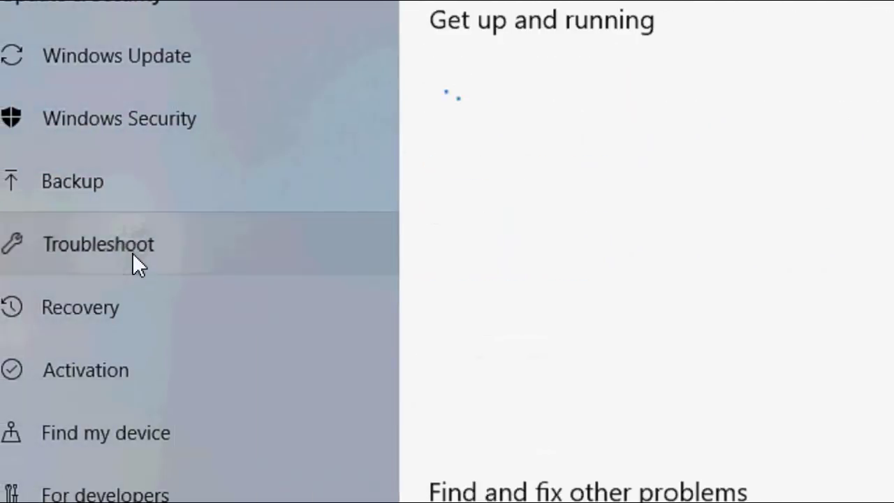
Step: Run the Network Adapter troubleshooter, then cancel it and close Settings
{"action": "scroll", "coordinate": [814, 447], "scroll_direction": "down", "scroll_amount": 8}
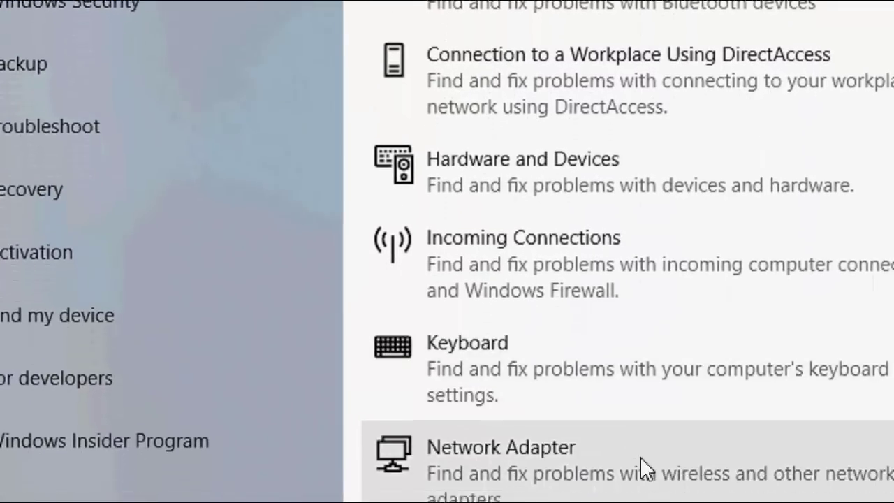
{"action": "left_click", "coordinate": [644, 466]}
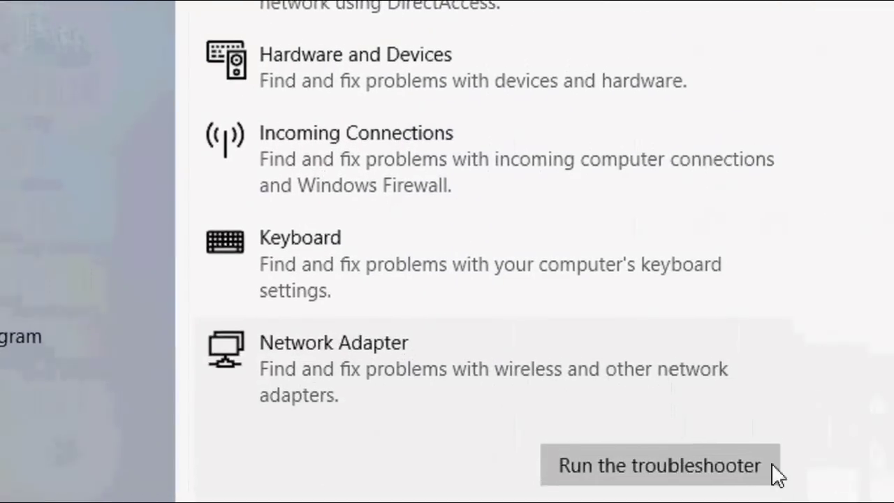
{"action": "left_click", "coordinate": [730, 447]}
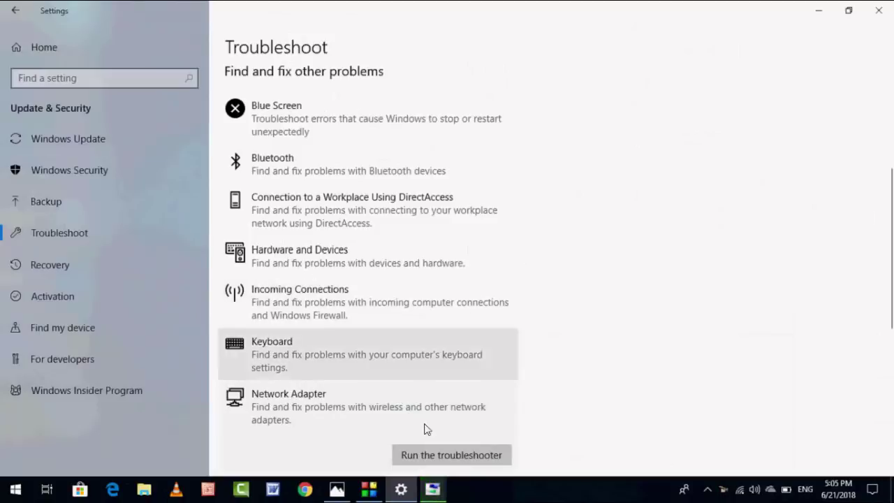
{"action": "left_click", "coordinate": [433, 493]}
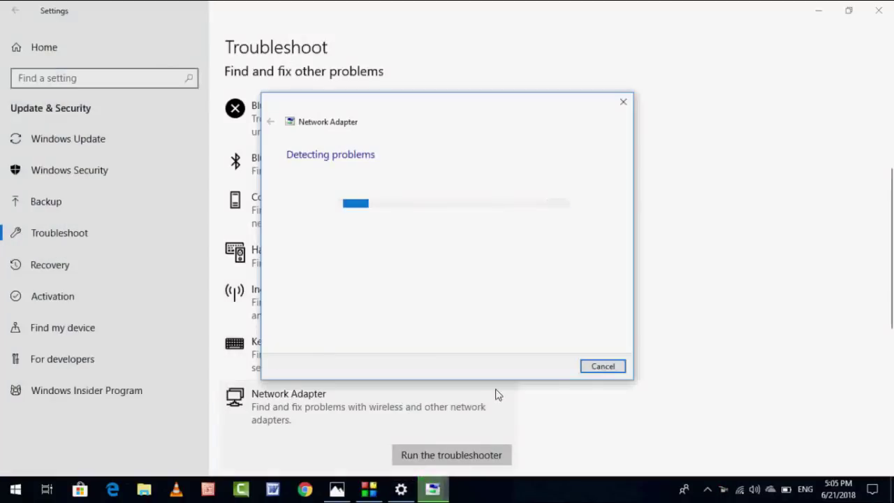
{"action": "left_click", "coordinate": [600, 365]}
{"action": "left_click", "coordinate": [879, 10]}
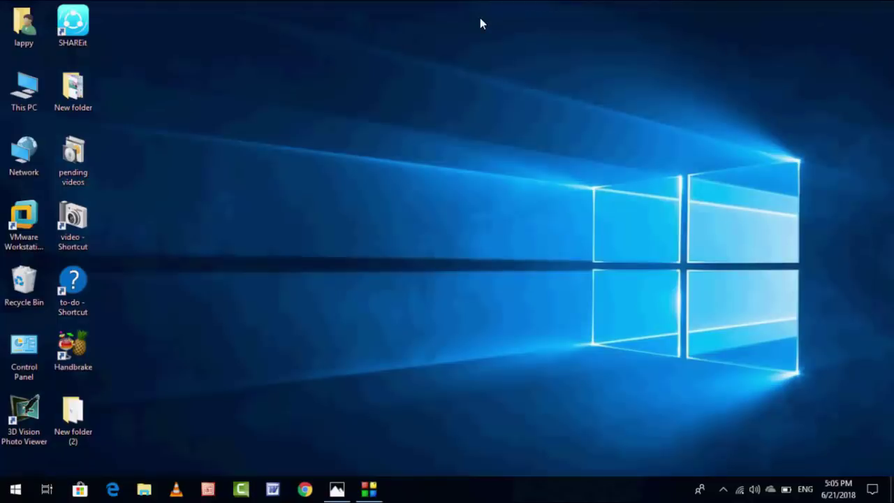
{"action": "right_click", "coordinate": [480, 18]}
{"action": "left_click", "coordinate": [517, 56]}
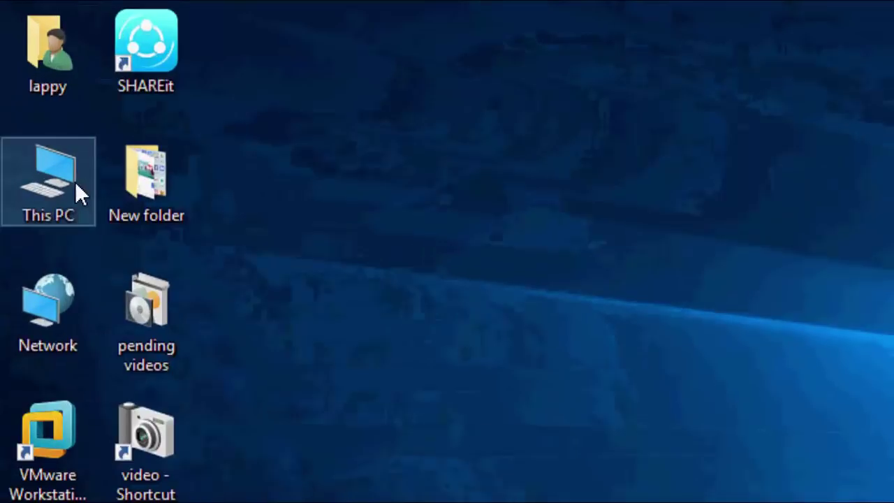
Step: Open Device Manager in Computer Management for This PC and expand the Network adapters category
{"action": "right_click", "coordinate": [40, 96]}
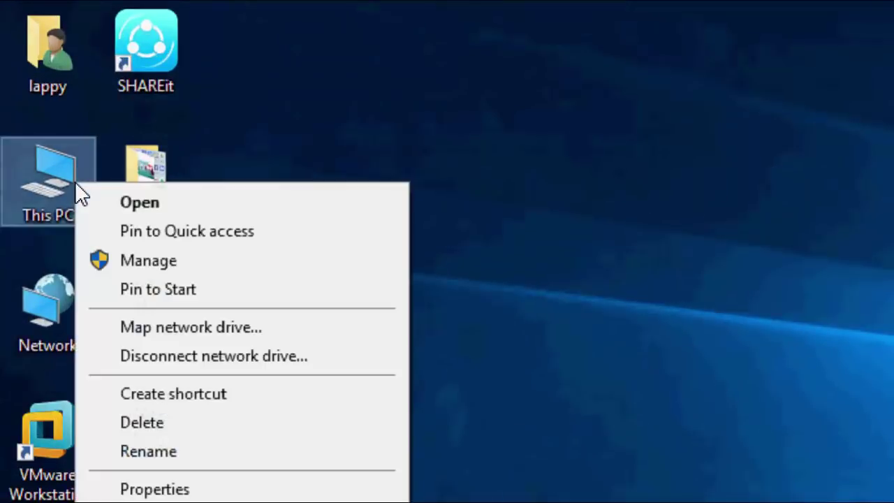
{"action": "left_click", "coordinate": [157, 266]}
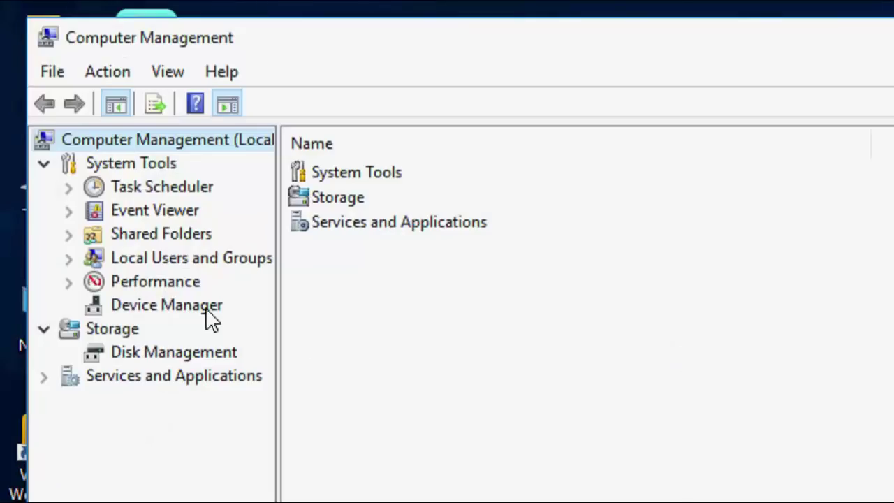
{"action": "left_click", "coordinate": [207, 307]}
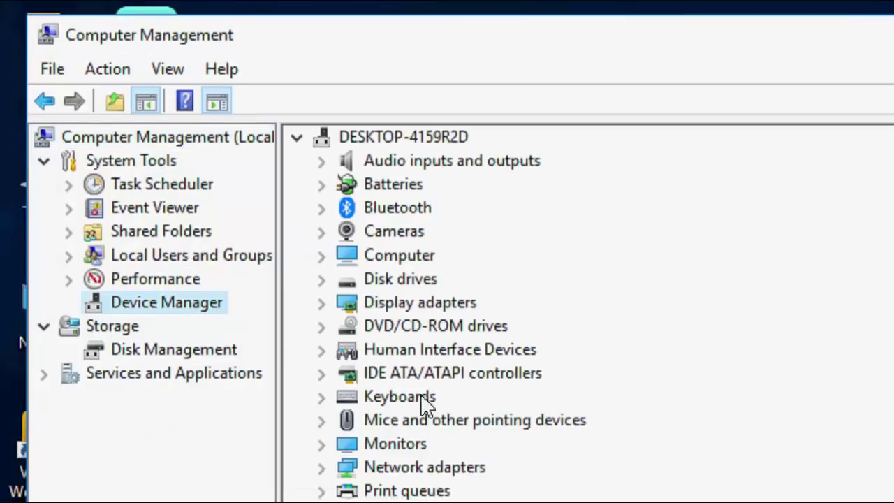
{"action": "double_click", "coordinate": [345, 380]}
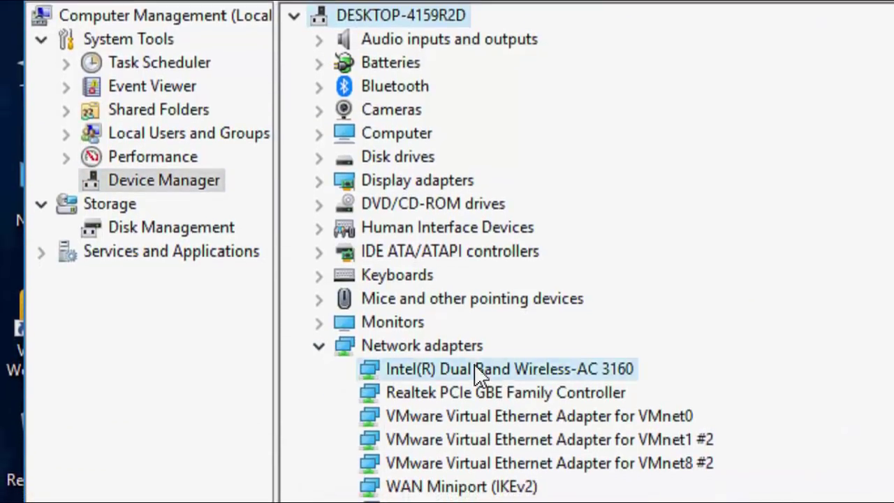
Step: Update the Intel(R) Dual Band Wireless-AC 3160 driver manually, installing the Microsoft version from the list of available drivers, and close the wizard
{"action": "right_click", "coordinate": [474, 364]}
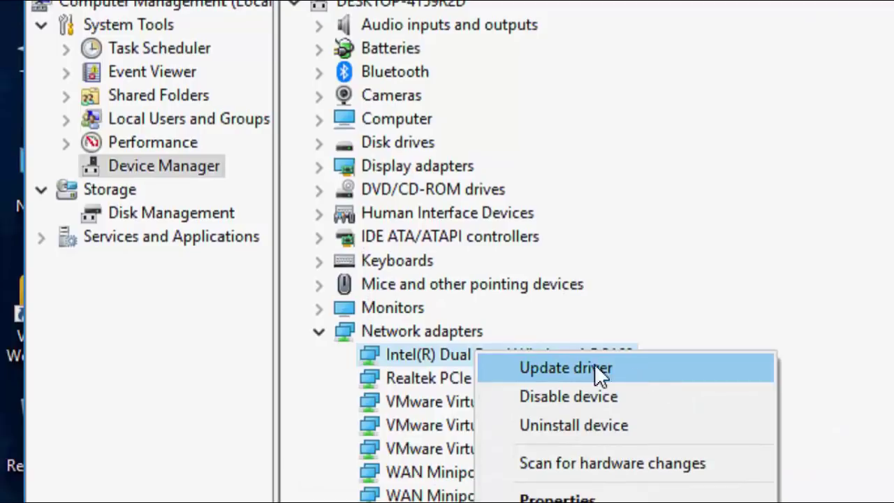
{"action": "left_click", "coordinate": [634, 377]}
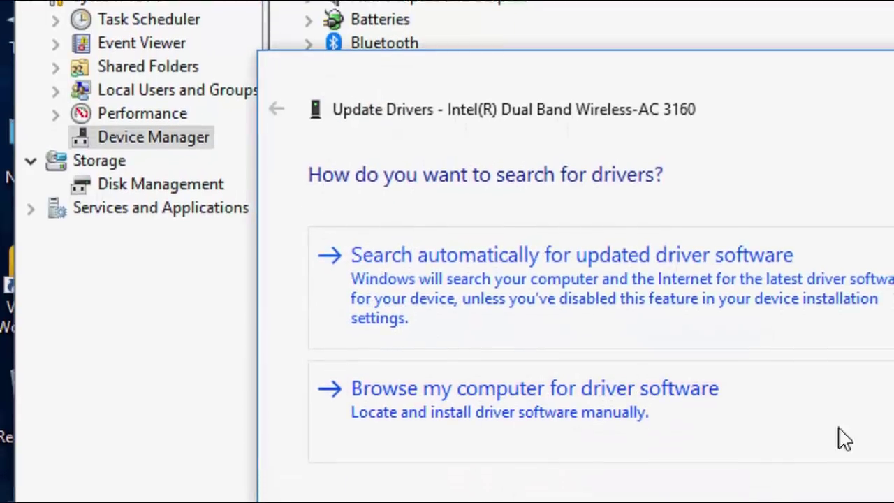
{"action": "left_click", "coordinate": [593, 419]}
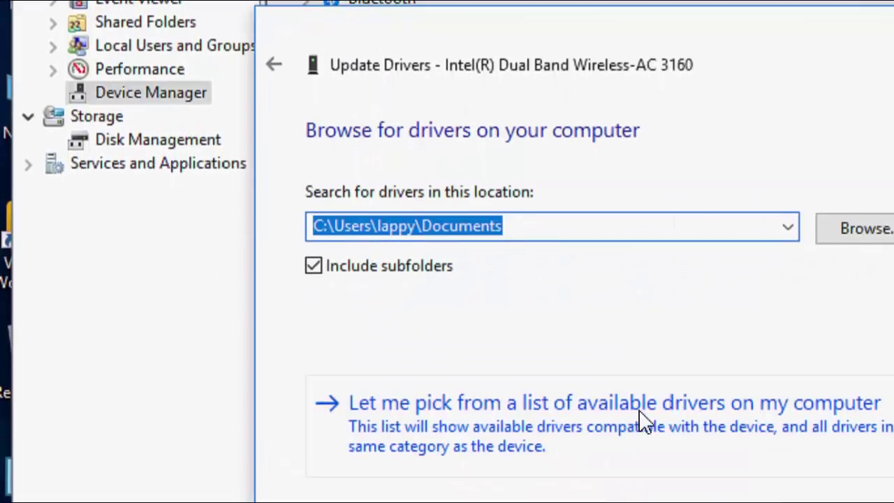
{"action": "left_click", "coordinate": [640, 413]}
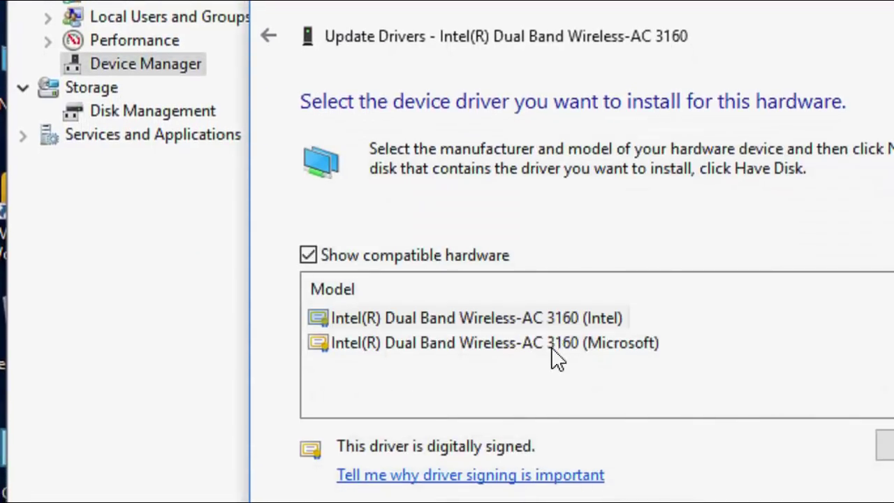
{"action": "left_click", "coordinate": [506, 346]}
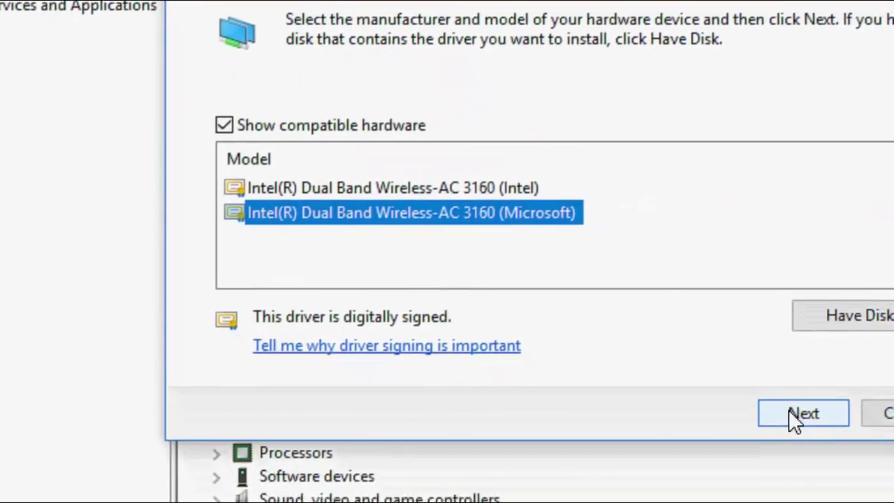
{"action": "left_click", "coordinate": [790, 414]}
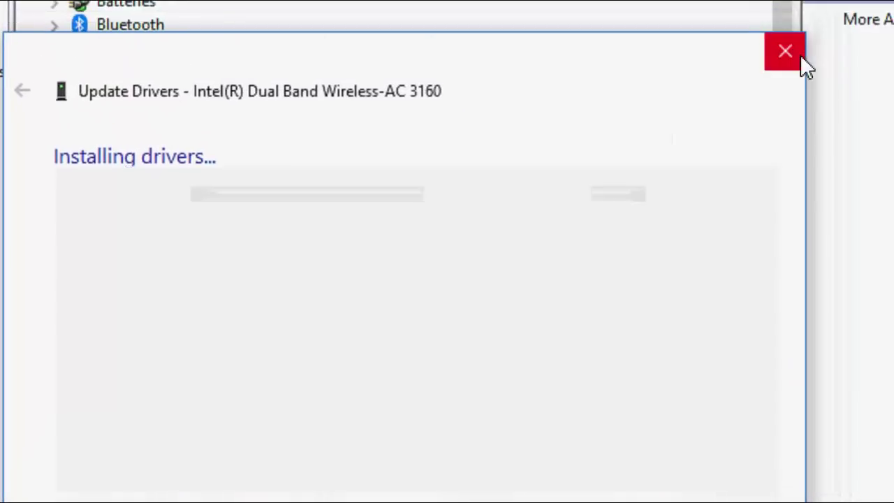
{"action": "left_click", "coordinate": [801, 56]}
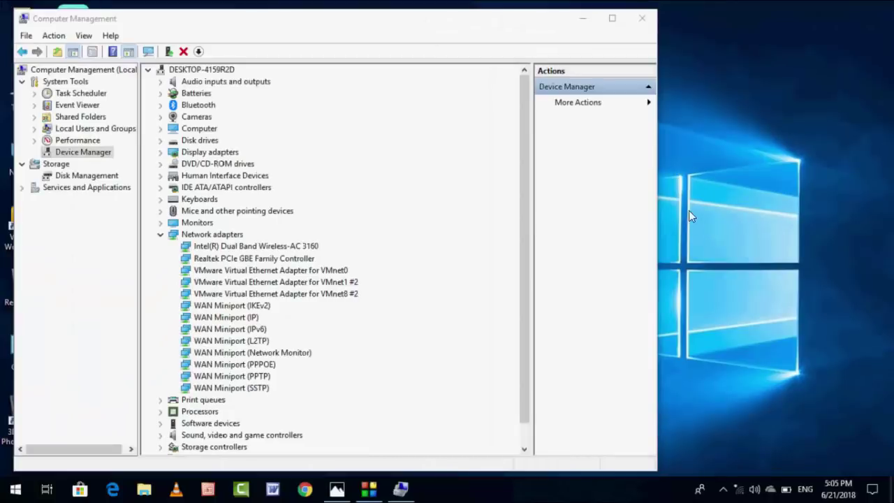
Step: Close Computer Management and refresh the desktop
{"action": "right_click", "coordinate": [664, 203]}
{"action": "left_click", "coordinate": [678, 242]}
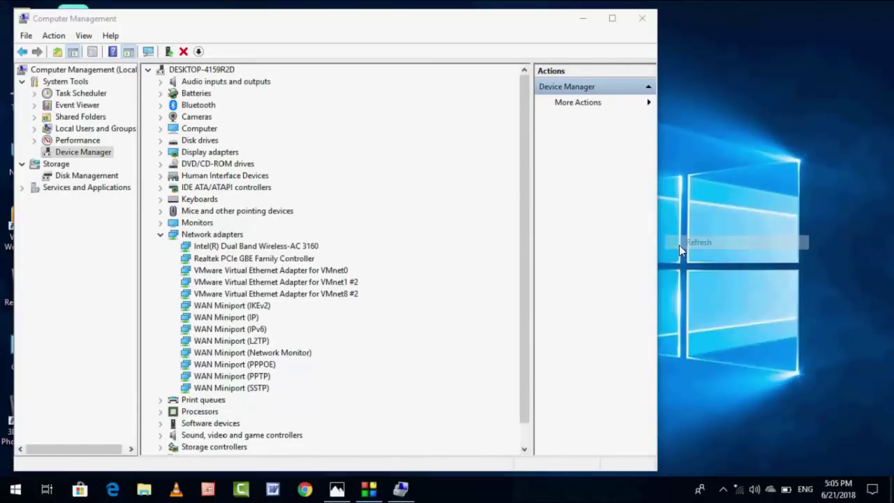
{"action": "left_click", "coordinate": [642, 18]}
{"action": "right_click", "coordinate": [438, 67]}
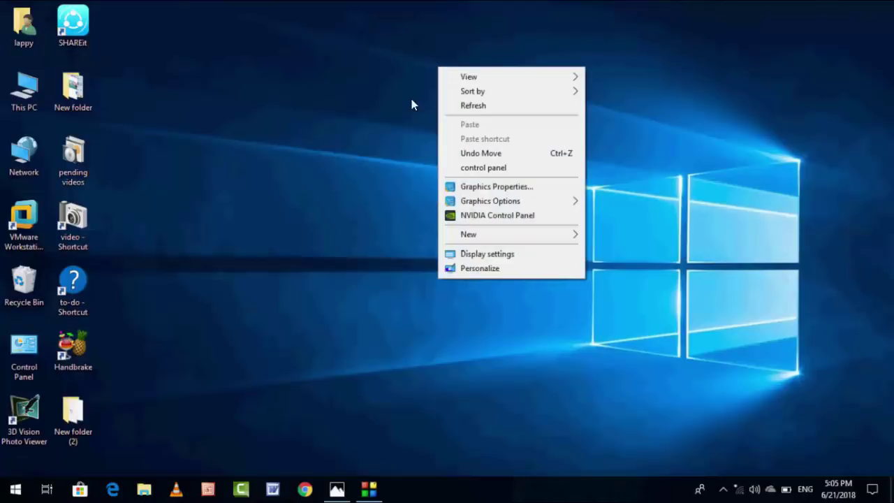
{"action": "left_click", "coordinate": [495, 106]}
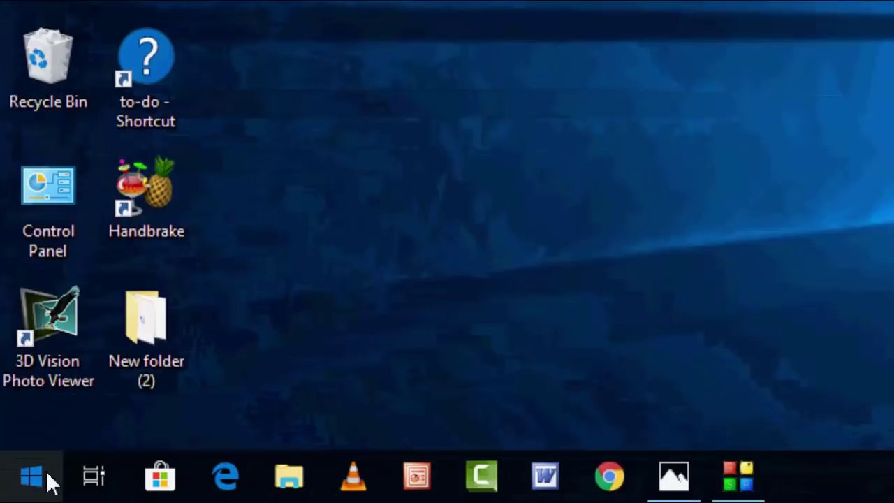
Step: Open the Network & Internet settings
{"action": "left_click", "coordinate": [27, 487]}
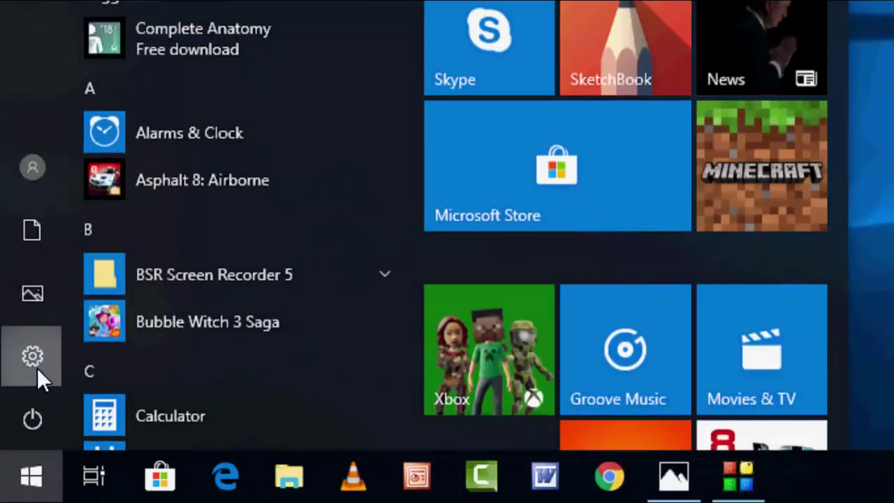
{"action": "left_click", "coordinate": [18, 423]}
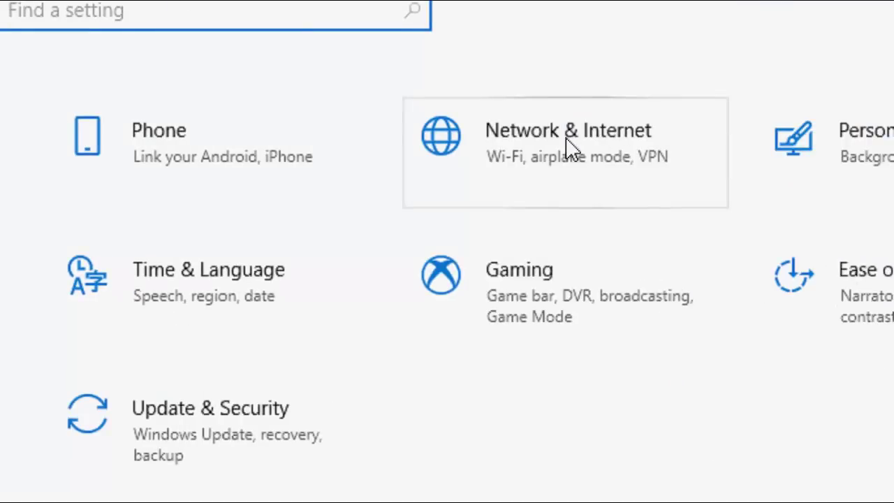
{"action": "left_click", "coordinate": [568, 139]}
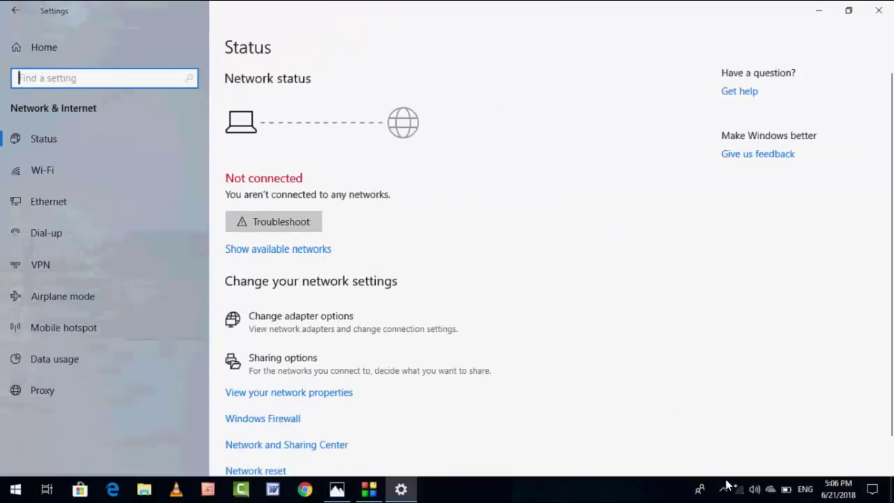
Step: Connect the computer to the secured Wi-Fi network Net and close the network list
{"action": "left_click", "coordinate": [736, 491]}
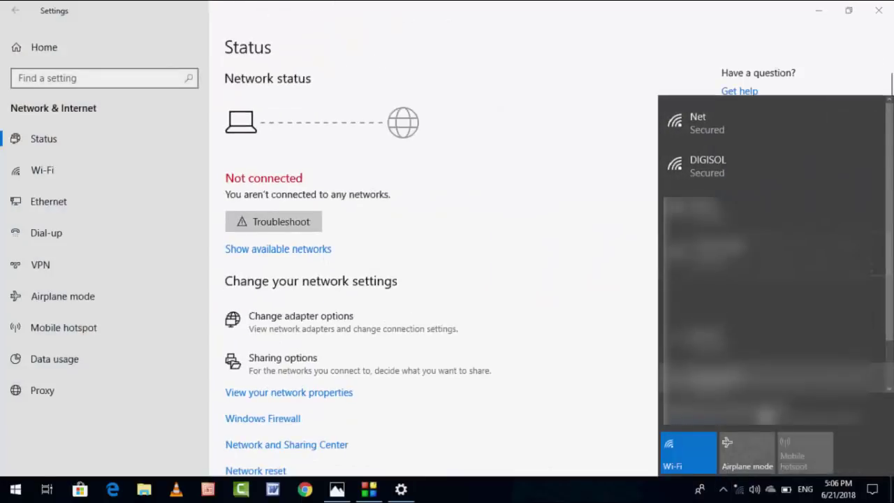
{"action": "left_click", "coordinate": [724, 136]}
{"action": "left_click", "coordinate": [816, 177]}
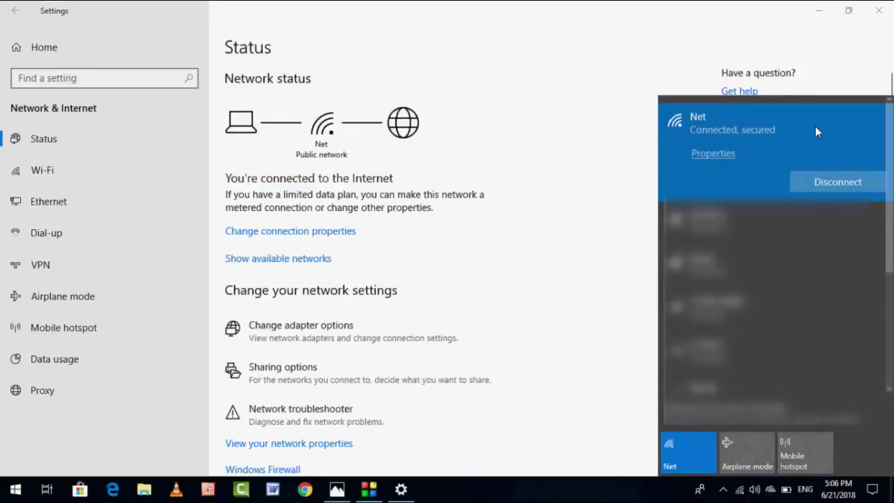
{"action": "left_click", "coordinate": [583, 122]}
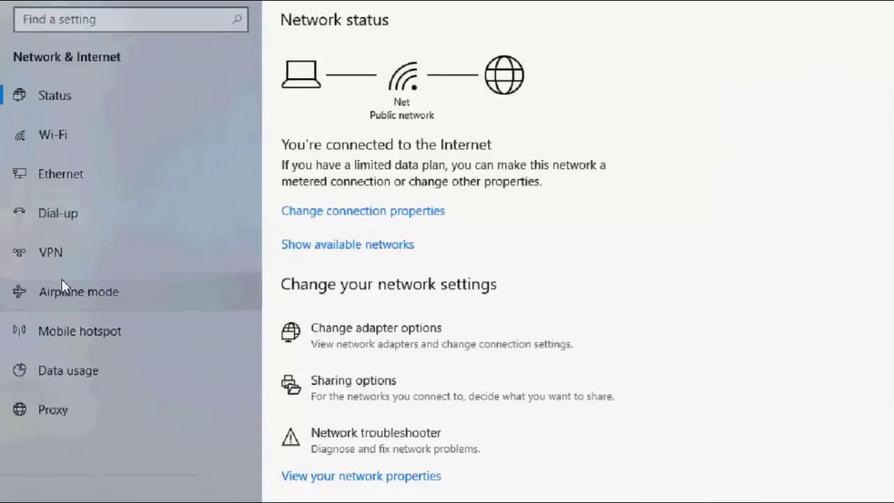
Step: Turn on the mobile hotspot that shares the Wi-Fi Internet connection with other devices
{"action": "left_click", "coordinate": [98, 337]}
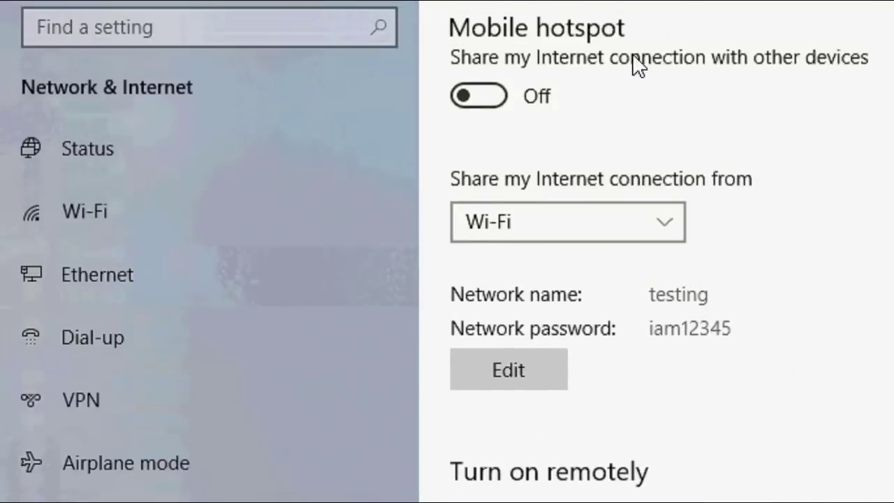
{"action": "left_click", "coordinate": [479, 94]}
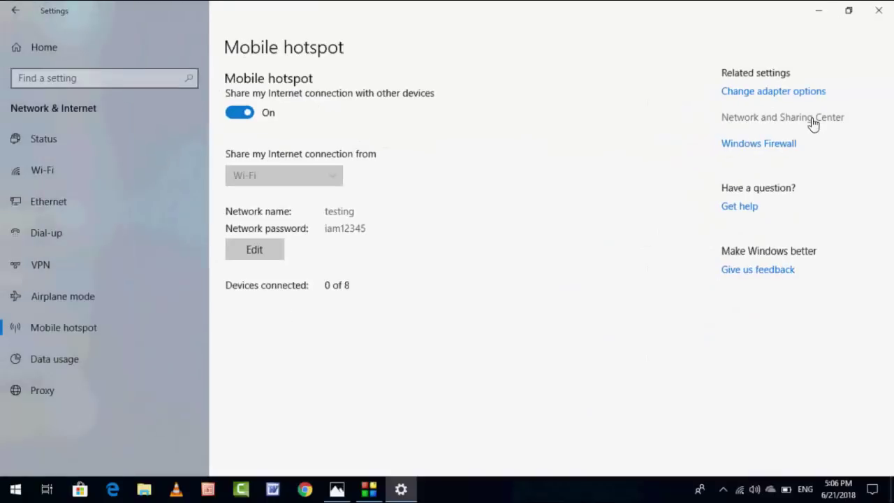
Step: Open the sharing settings in the properties of the Wi-Fi (Net) connection from the Network and Sharing Center
{"action": "left_click", "coordinate": [814, 121]}
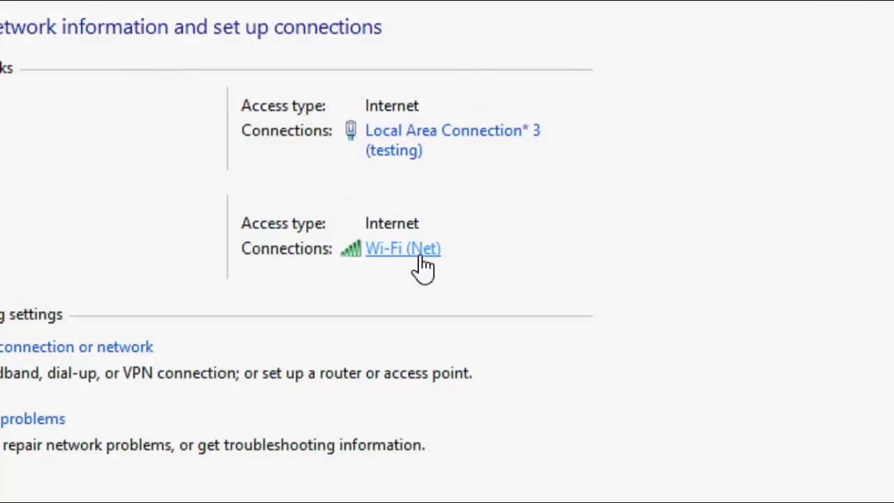
{"action": "key", "text": "alt"}
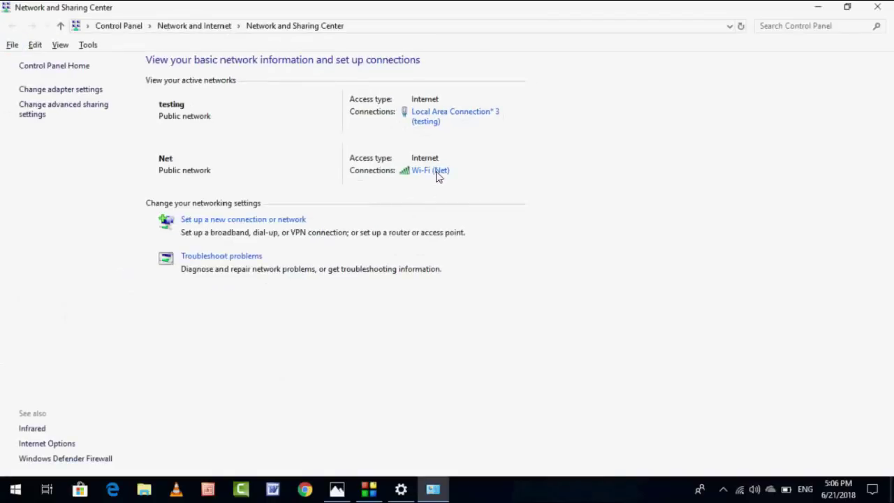
{"action": "key", "text": "alt"}
{"action": "left_click", "coordinate": [430, 157]}
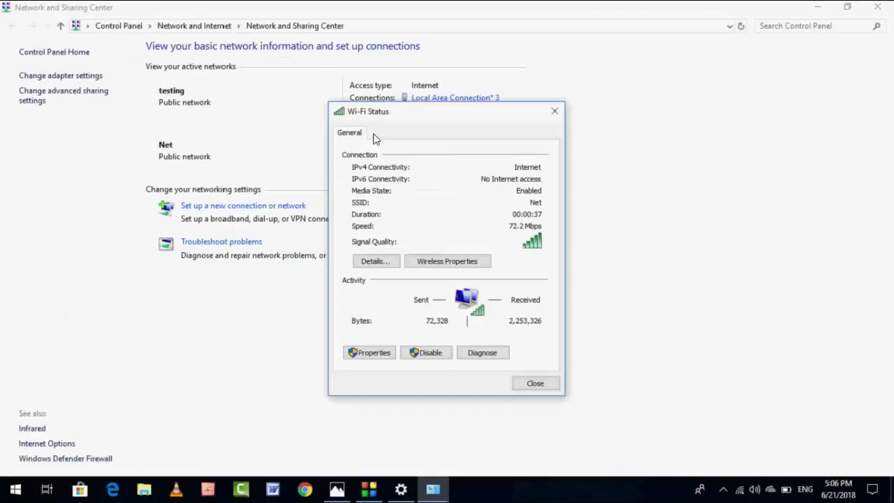
{"action": "left_click", "coordinate": [370, 356]}
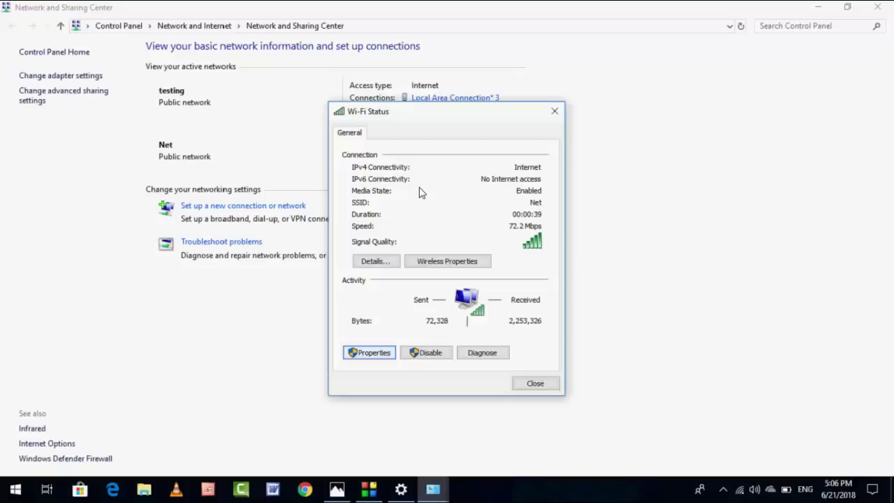
{"action": "left_click", "coordinate": [405, 145]}
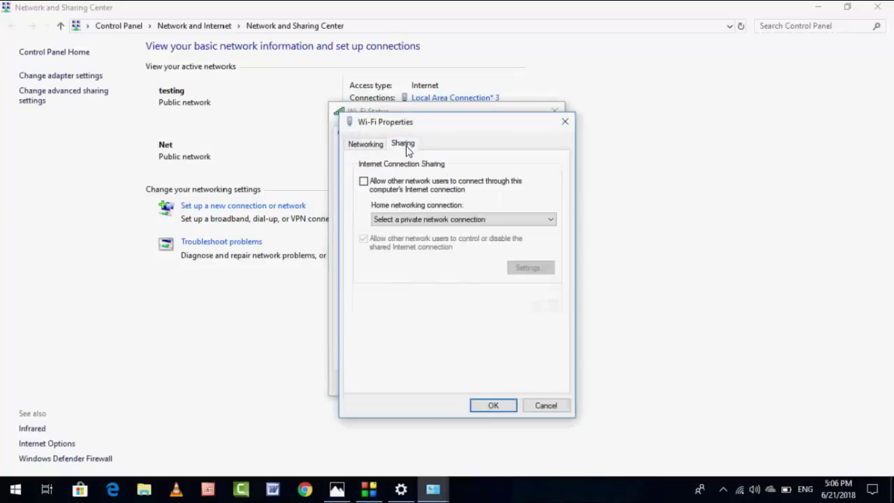
Step: Allow other network users to connect through this computer's Internet connection, with Local Area Connection* 3 as the home networking connection
{"action": "left_click", "coordinate": [363, 182]}
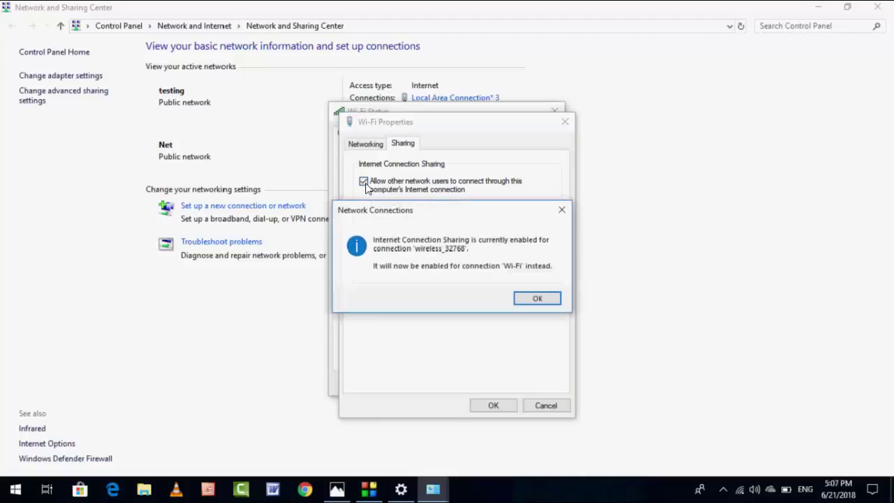
{"action": "left_click", "coordinate": [531, 299]}
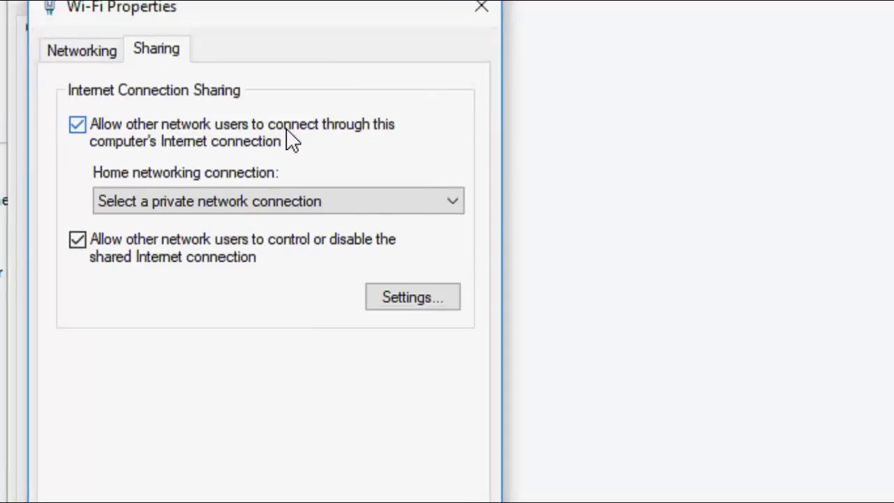
{"action": "left_click", "coordinate": [501, 219]}
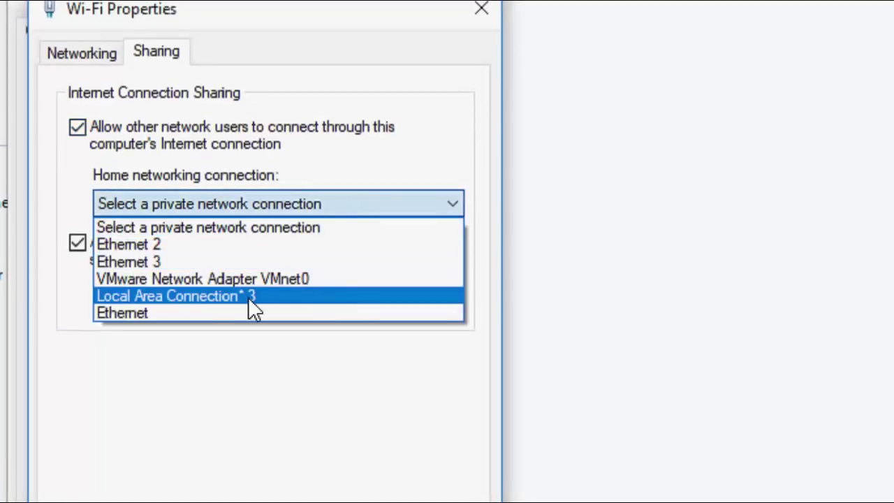
{"action": "left_click", "coordinate": [183, 296]}
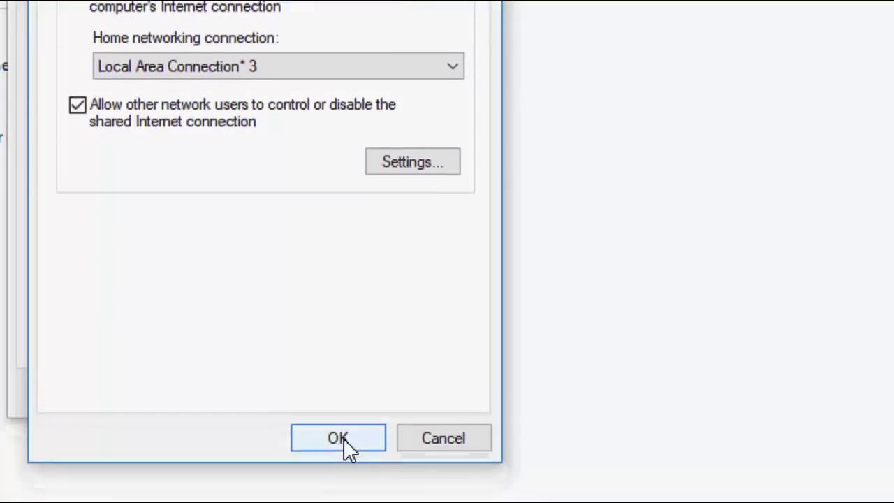
{"action": "left_click", "coordinate": [338, 438]}
{"action": "left_click", "coordinate": [383, 364]}
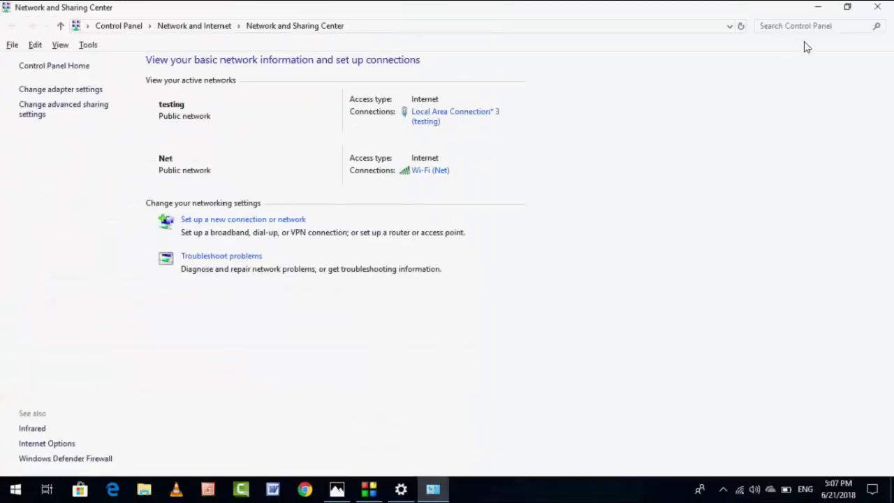
Step: Close the Network and Sharing Center and the mobile hotspot settings, and refresh the desktop
{"action": "left_click", "coordinate": [879, 7]}
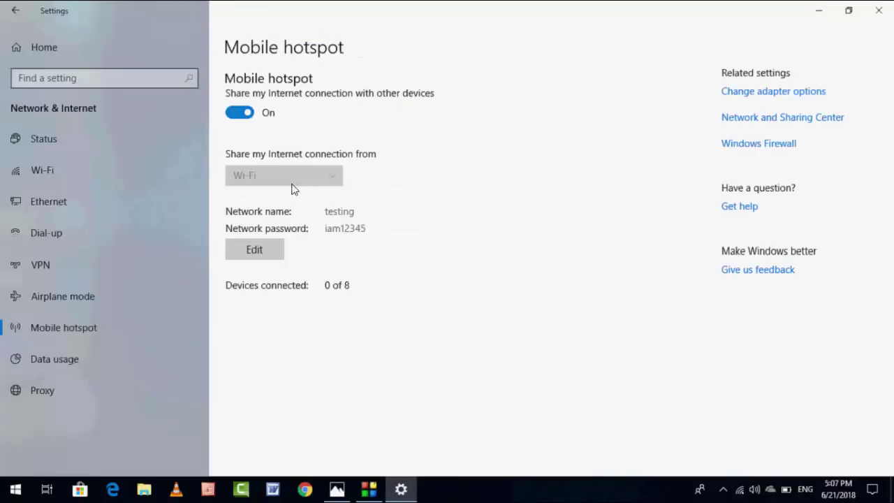
{"action": "left_click", "coordinate": [879, 10]}
{"action": "right_click", "coordinate": [344, 111]}
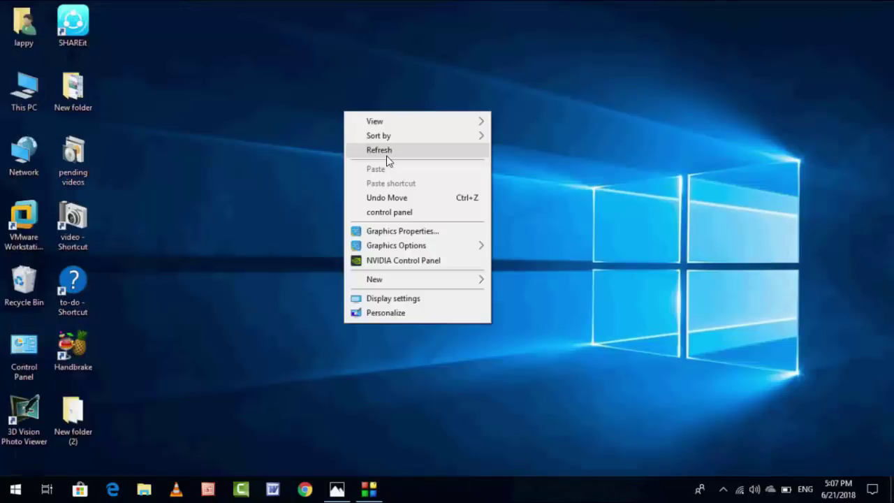
{"action": "left_click", "coordinate": [386, 150]}
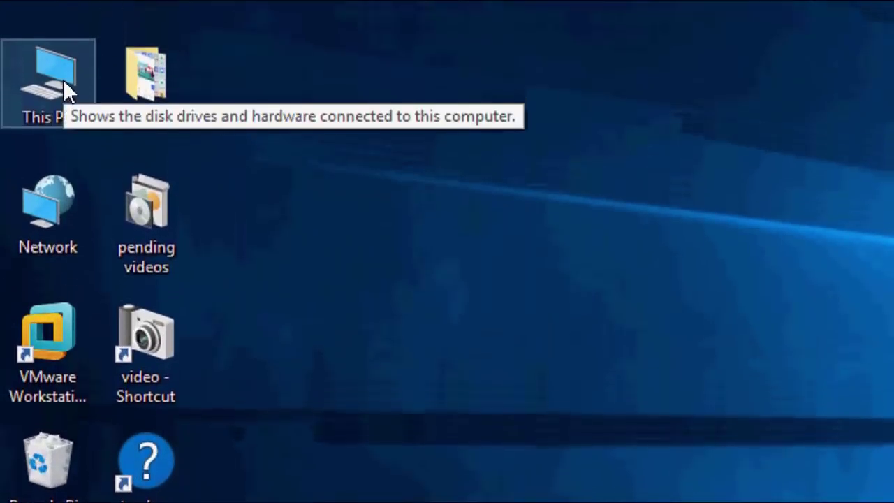
Step: Open Device Manager in this PC's Computer Management and show the hidden devices
{"action": "right_click", "coordinate": [65, 42]}
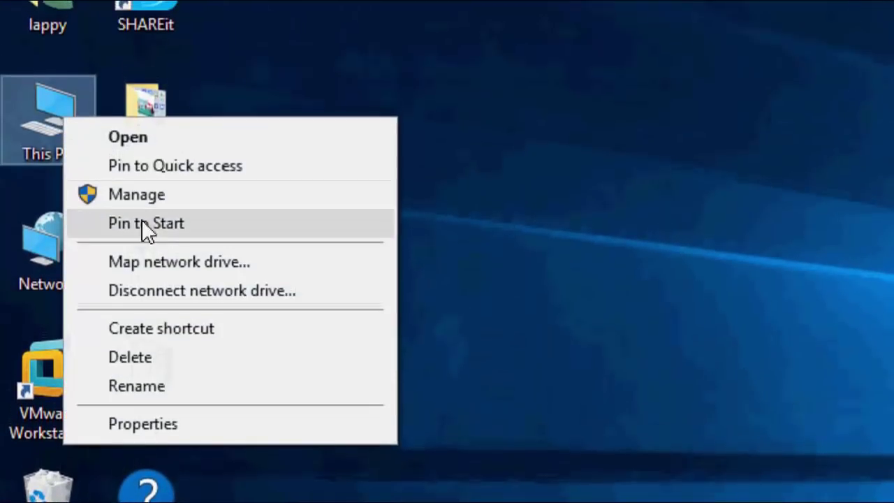
{"action": "left_click", "coordinate": [195, 199]}
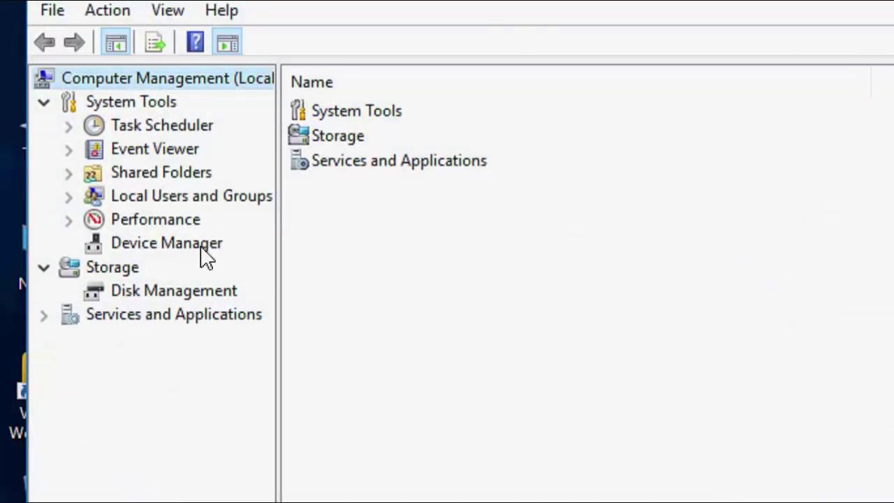
{"action": "left_click", "coordinate": [200, 245]}
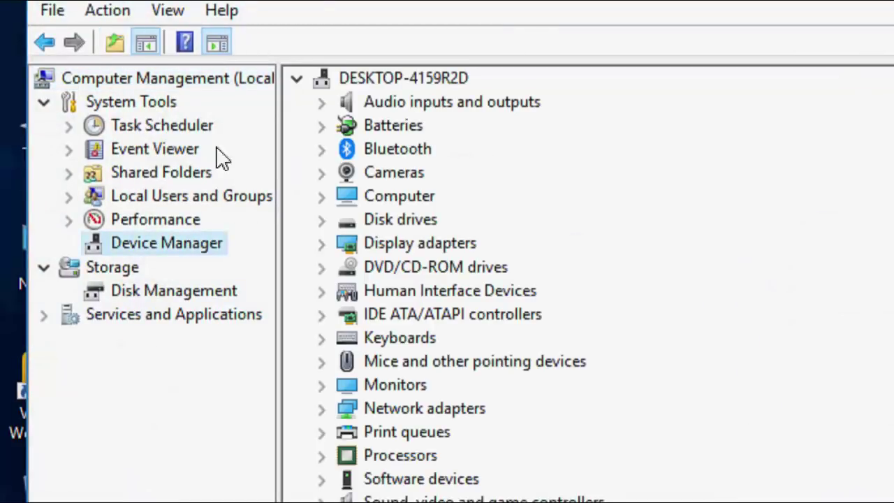
{"action": "left_click", "coordinate": [180, 49]}
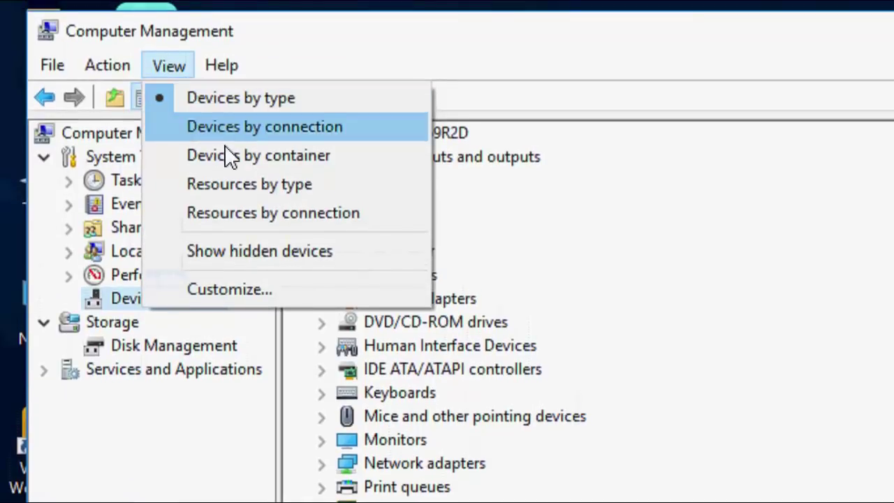
{"action": "left_click", "coordinate": [329, 252]}
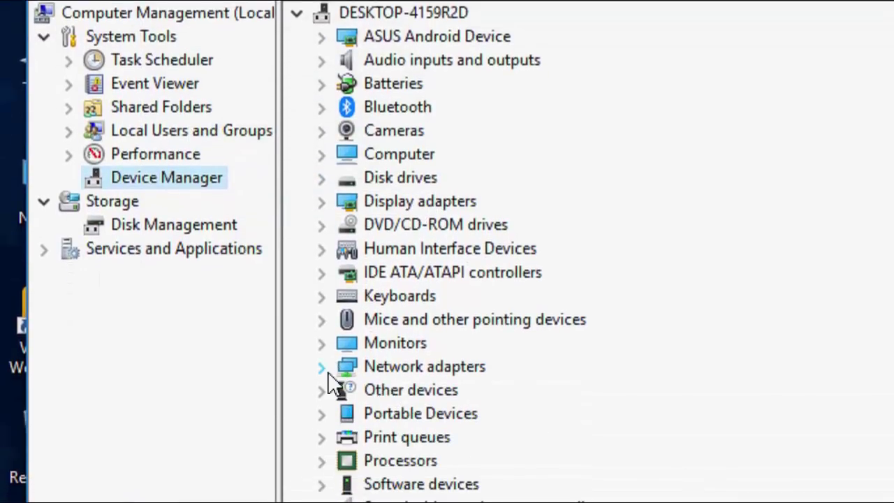
Step: Try to uninstall the Microsoft Wi-Fi Direct Virtual Adapter #4 listed under the network adapters
{"action": "left_click", "coordinate": [326, 371]}
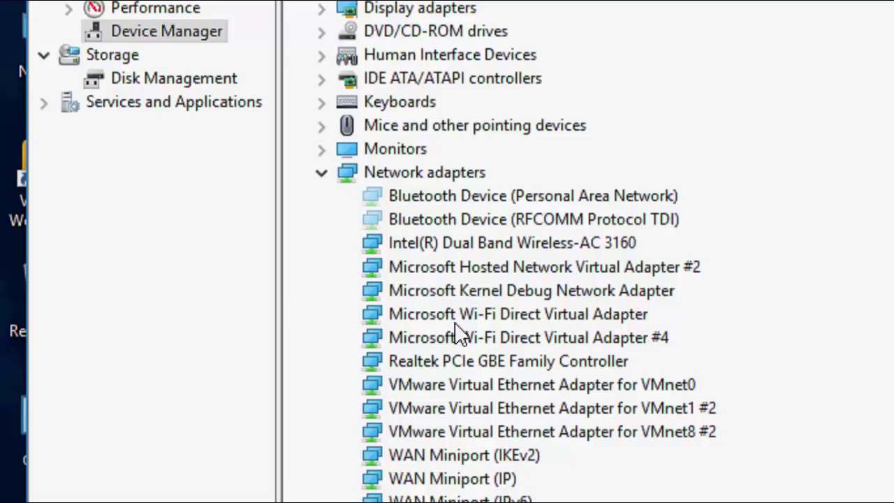
{"action": "left_click", "coordinate": [575, 337]}
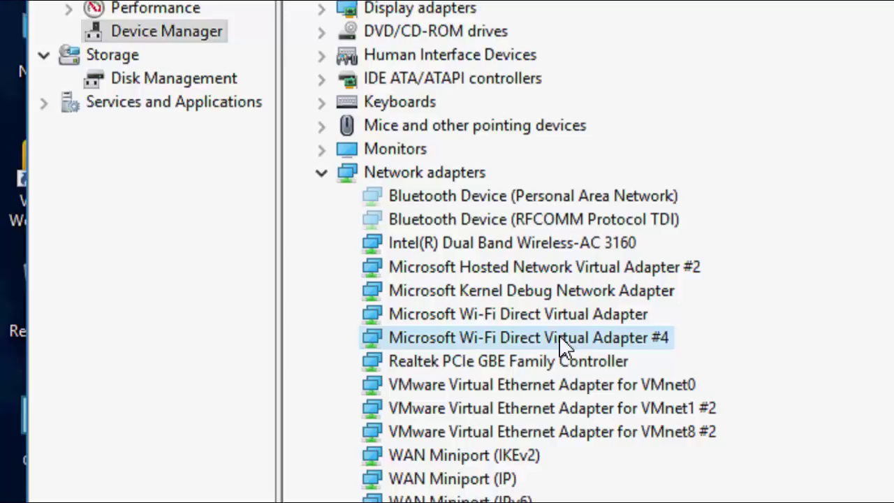
{"action": "right_click", "coordinate": [560, 338]}
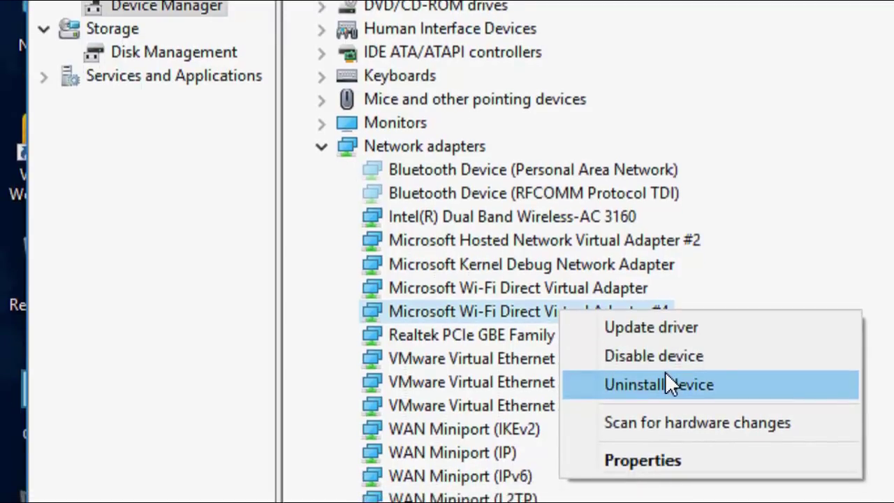
{"action": "left_click", "coordinate": [665, 384]}
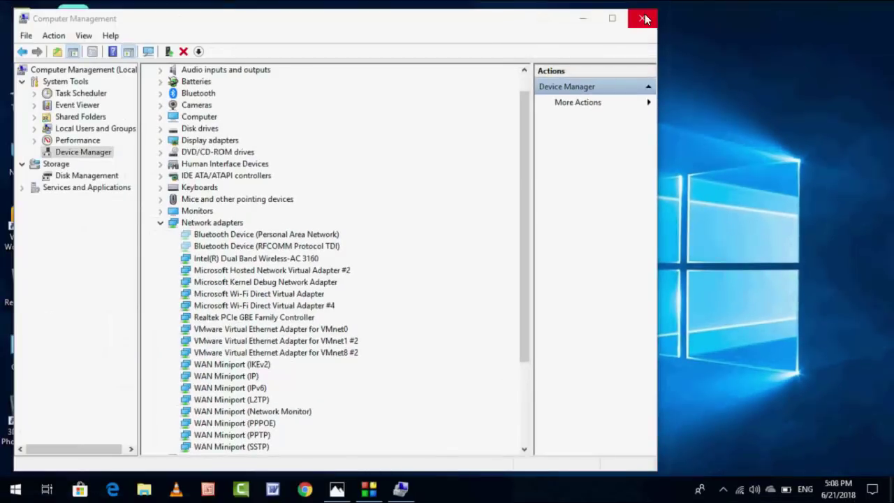
Step: Close Computer Management and refresh the desktop
{"action": "left_click", "coordinate": [644, 19]}
{"action": "right_click", "coordinate": [419, 156]}
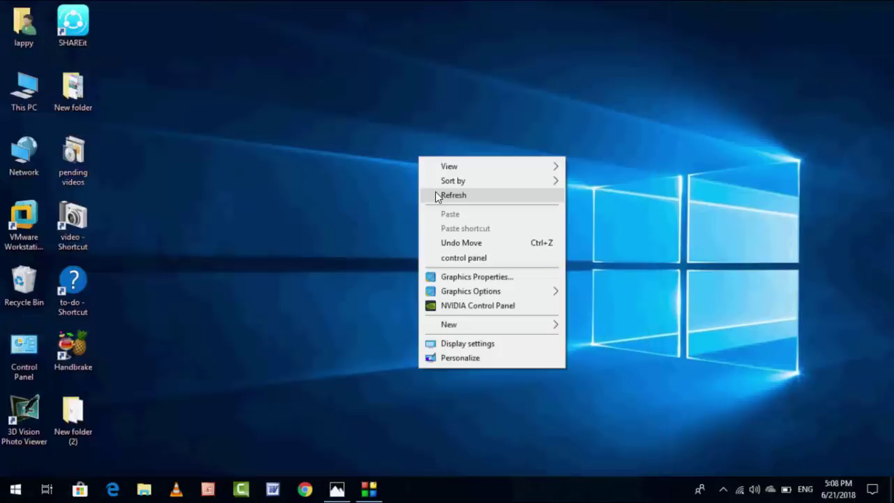
{"action": "left_click", "coordinate": [428, 194]}
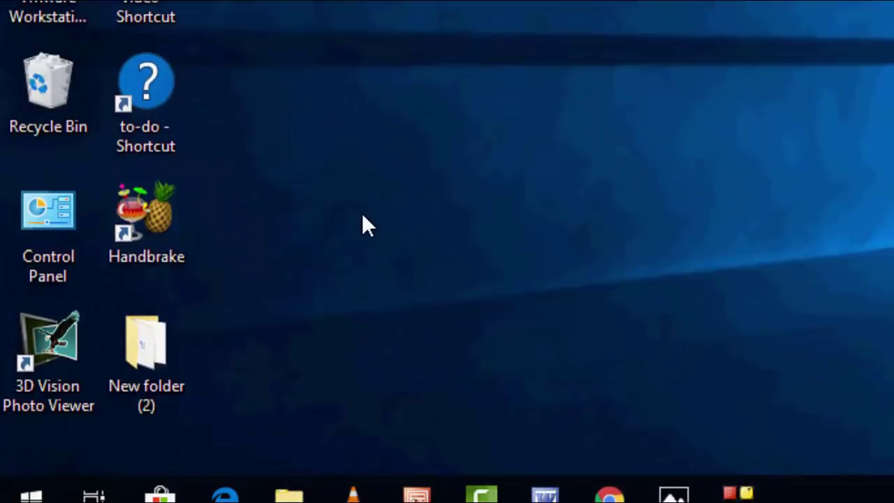
Step: Search Windows for services and open the Services desktop app
{"action": "key", "text": "super"}
{"action": "type", "text": "services"}
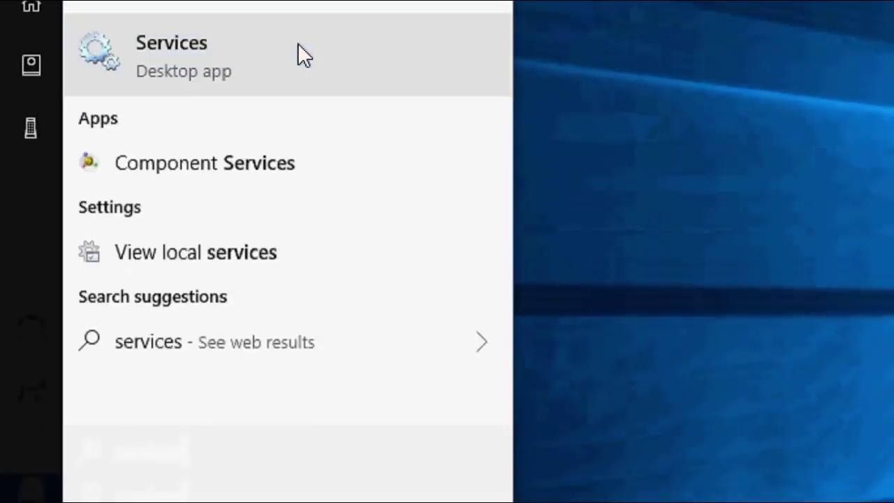
{"action": "left_click", "coordinate": [304, 86]}
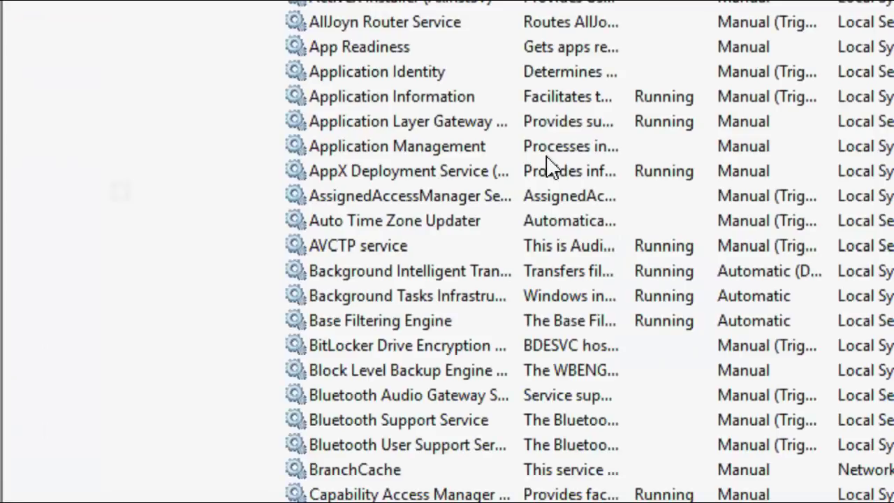
Step: Find the Windows Mobile Hotspot service in the list and set its startup type to Automatic
{"action": "left_click", "coordinate": [473, 167]}
{"action": "type", "text": "windows audio"}
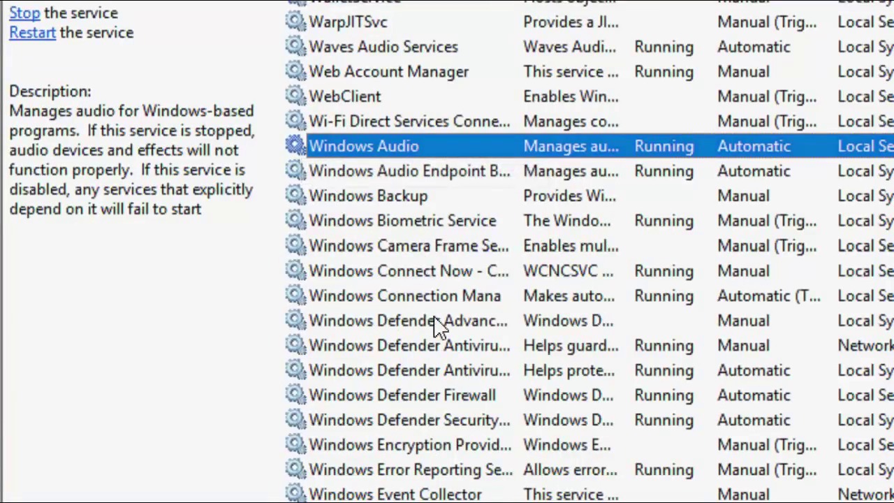
{"action": "scroll", "coordinate": [430, 378], "scroll_direction": "down", "scroll_amount": 1}
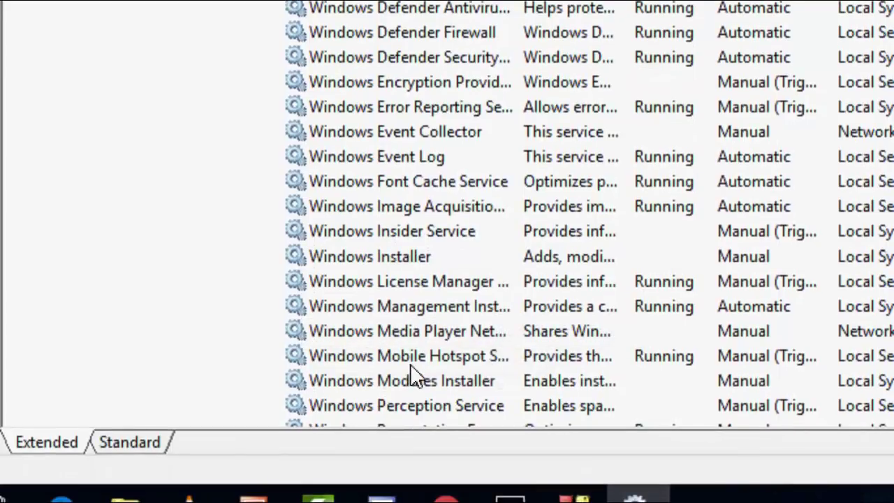
{"action": "double_click", "coordinate": [413, 357]}
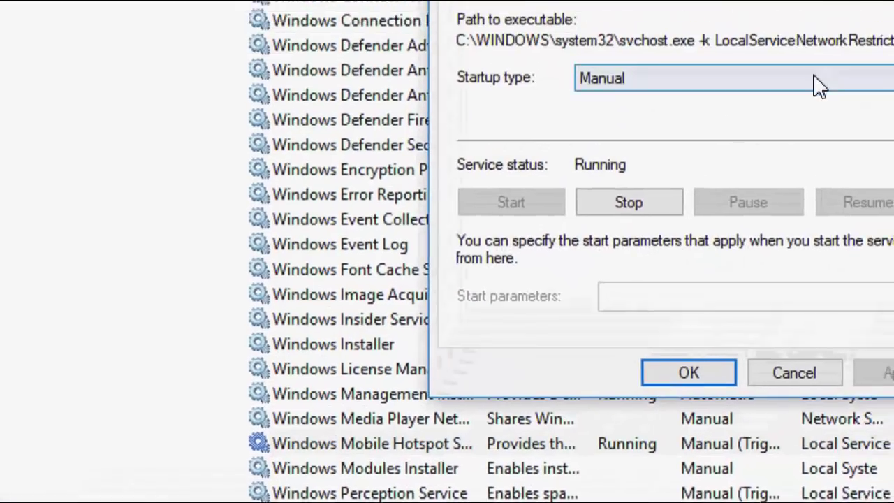
{"action": "left_click", "coordinate": [819, 85]}
{"action": "left_click", "coordinate": [746, 120]}
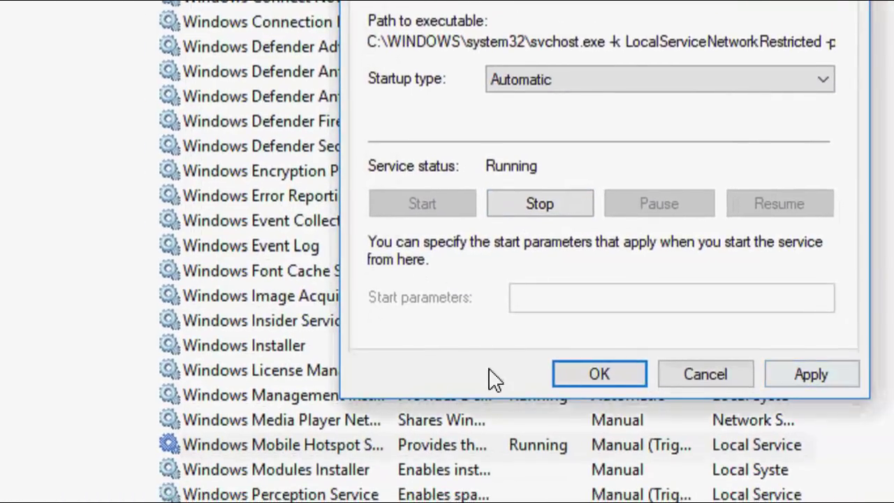
{"action": "key", "text": "Return"}
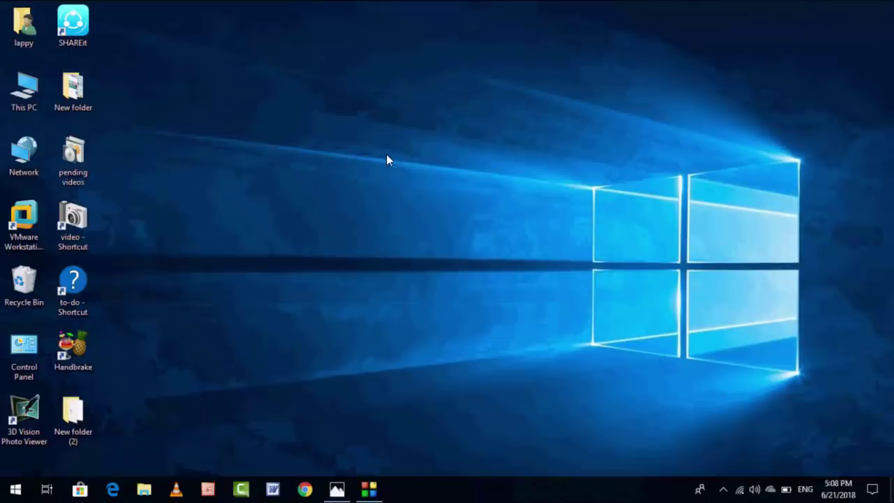
Step: Refresh the desktop, search Windows for cmd and run Command Prompt as administrator
{"action": "right_click", "coordinate": [388, 155]}
{"action": "left_click", "coordinate": [406, 192]}
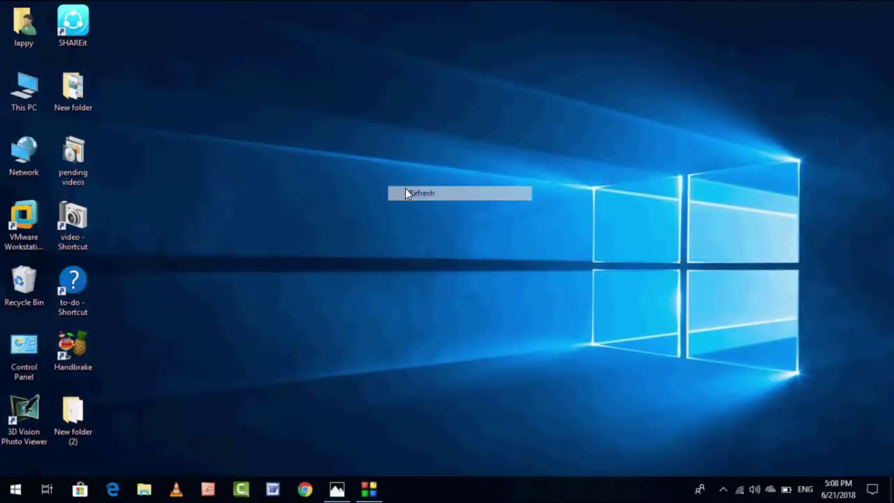
{"action": "key", "text": "super"}
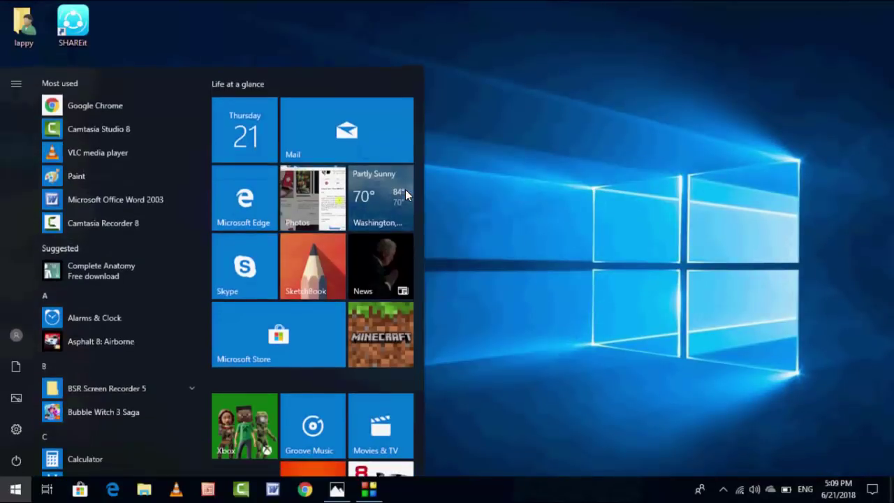
{"action": "type", "text": "cmd"}
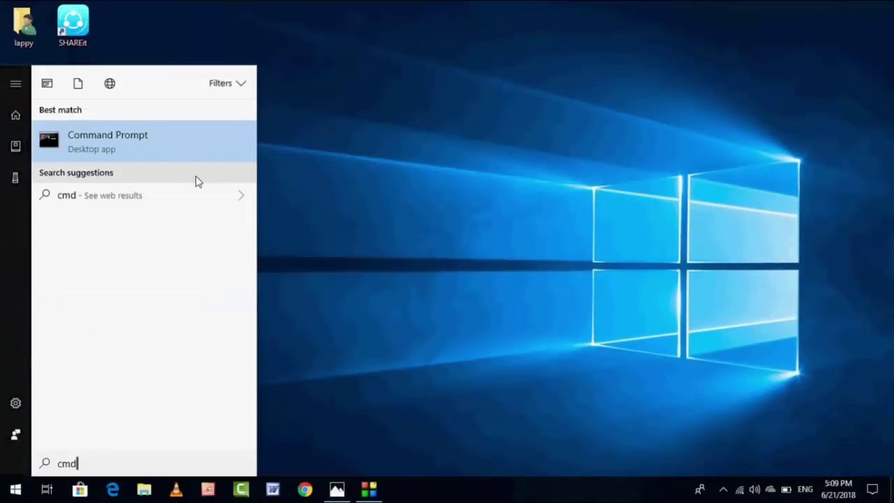
{"action": "right_click", "coordinate": [186, 158]}
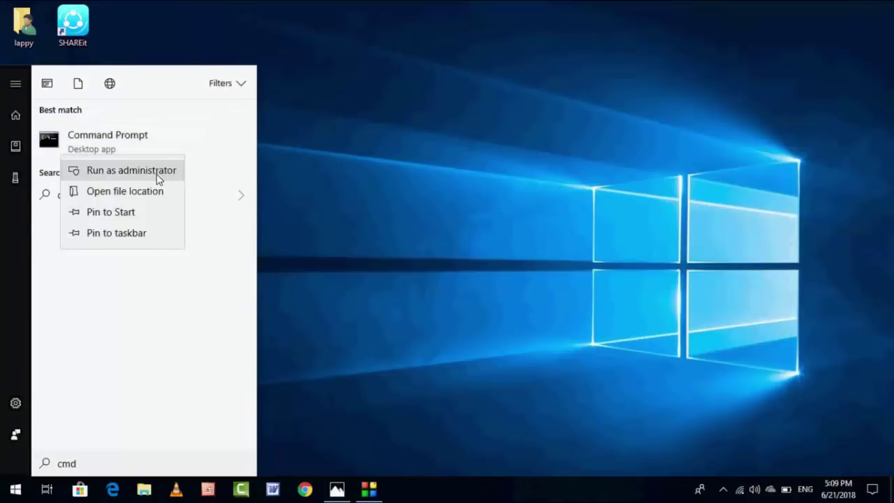
{"action": "left_click", "coordinate": [159, 179]}
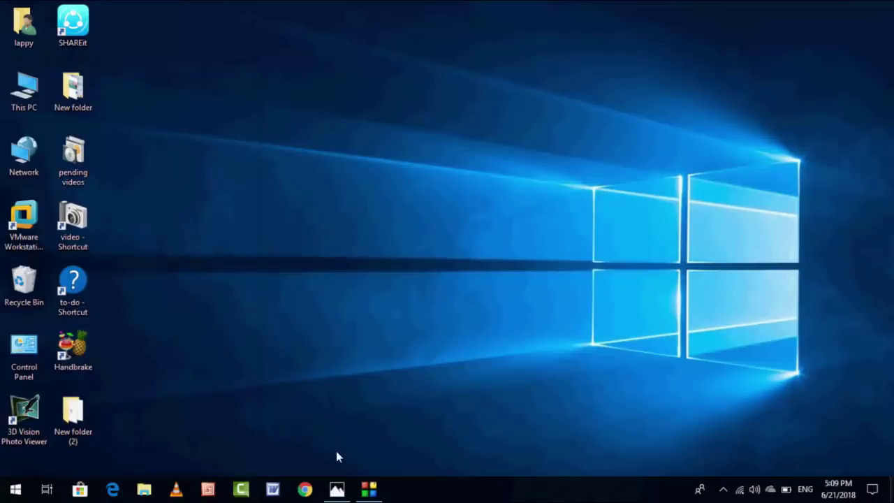
Step: Compare the netsh wlan hosted network commands in the 1.png image with the network name and password in the Mobile hotspot settings
{"action": "left_click", "coordinate": [337, 490]}
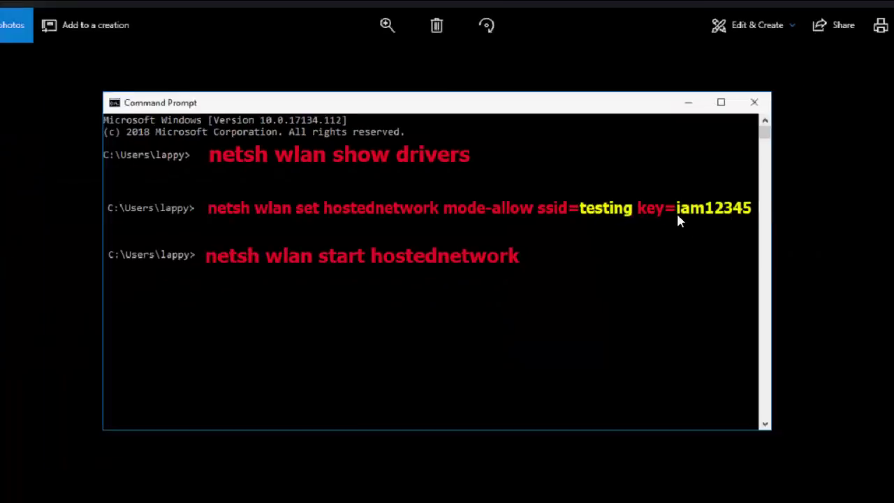
{"action": "left_click", "coordinate": [15, 489]}
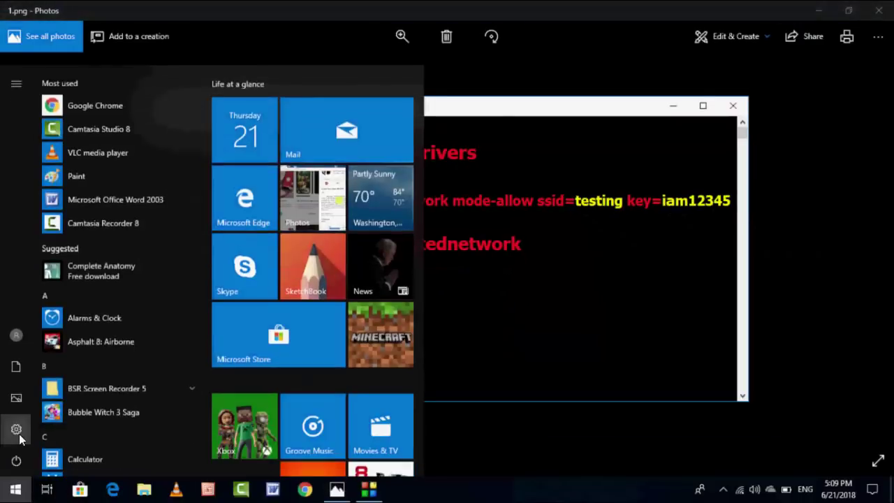
{"action": "left_click", "coordinate": [19, 434]}
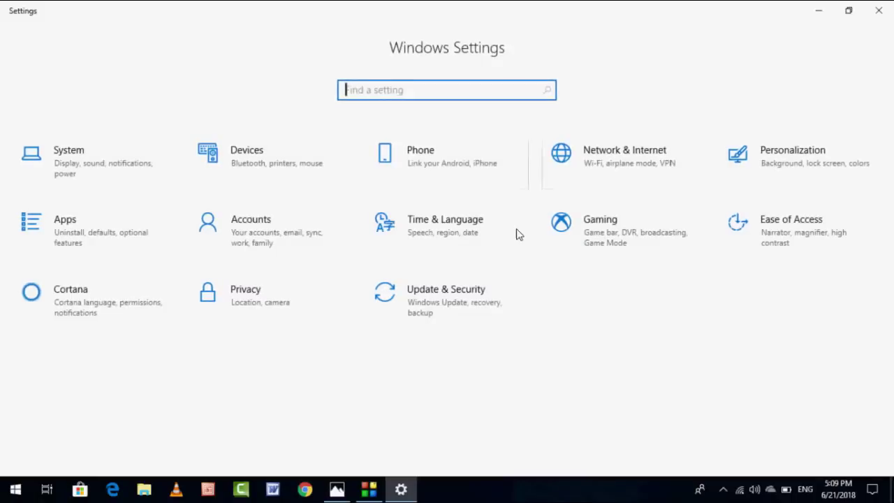
{"action": "left_click", "coordinate": [625, 178]}
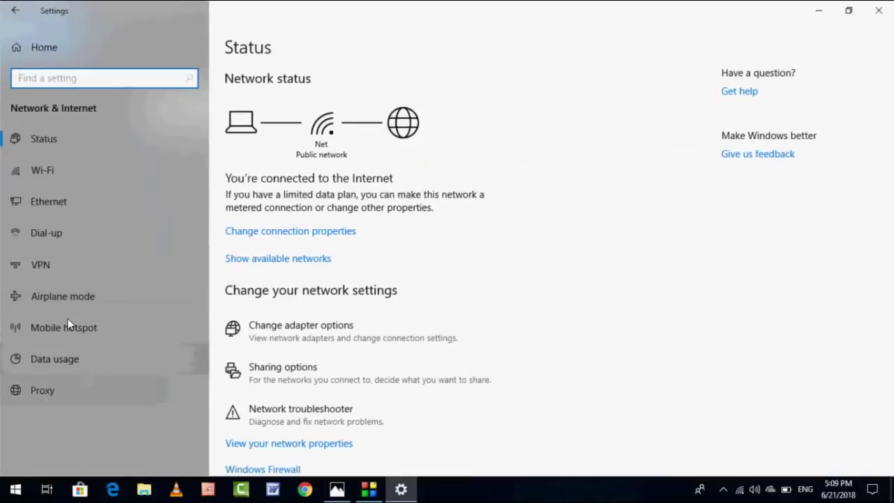
{"action": "left_click", "coordinate": [67, 322]}
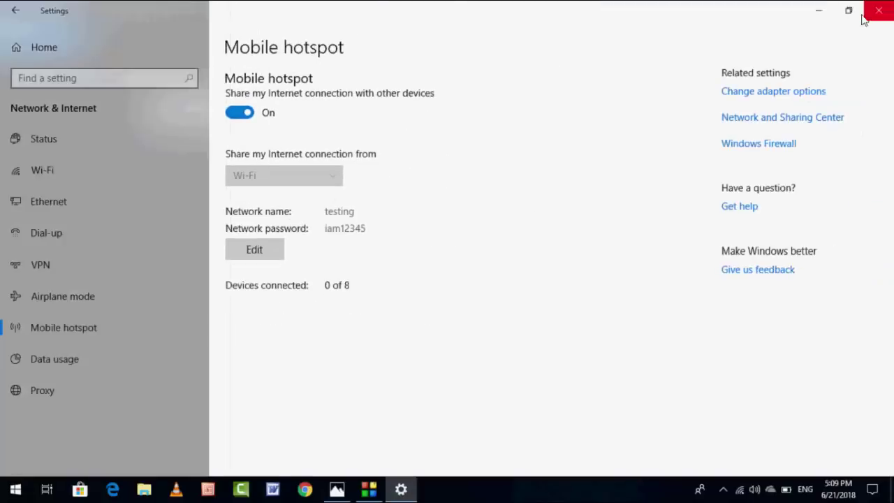
{"action": "left_click", "coordinate": [337, 489]}
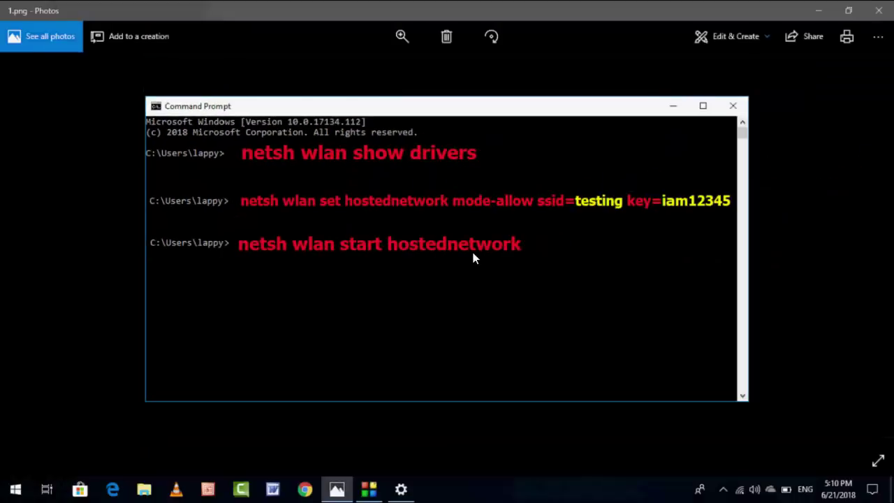
Step: Close the 1.png image and the Mobile hotspot settings, and refresh the desktop
{"action": "left_click", "coordinate": [880, 9]}
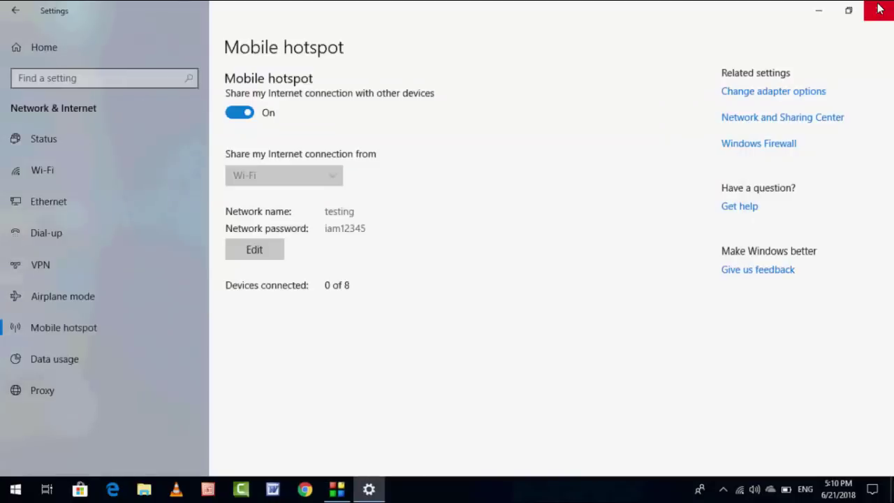
{"action": "left_click", "coordinate": [879, 9]}
{"action": "right_click", "coordinate": [443, 103]}
{"action": "left_click", "coordinate": [461, 142]}
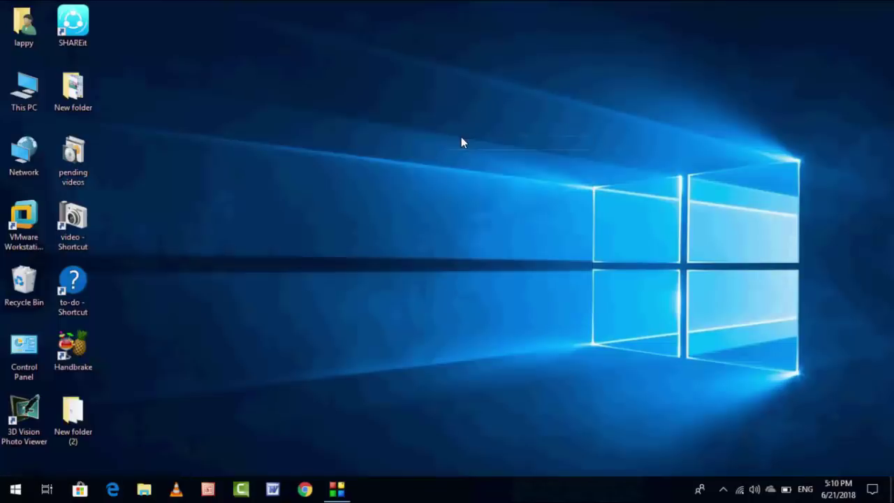